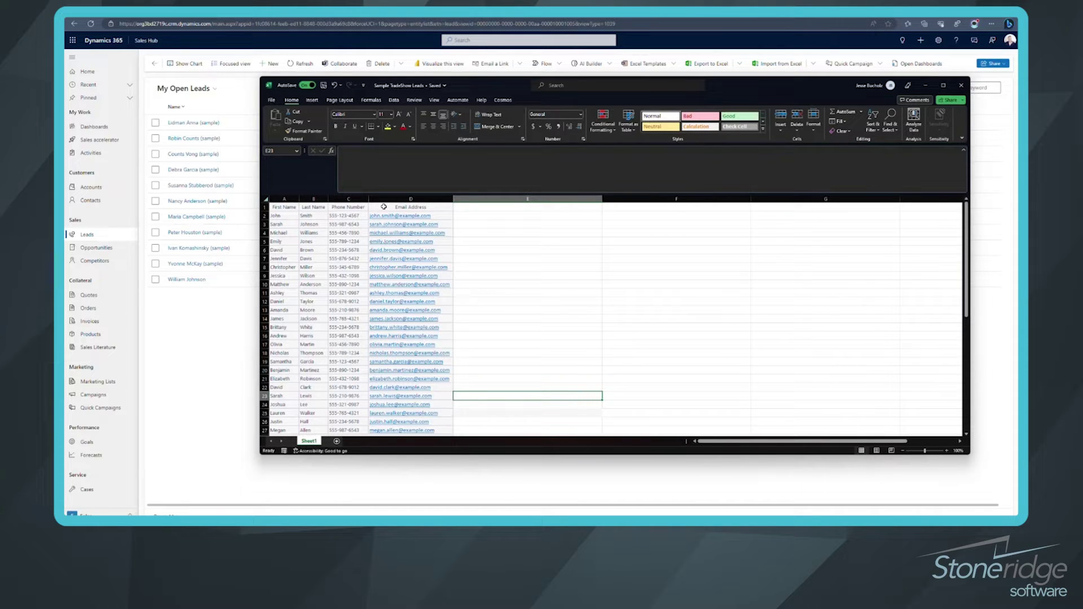
- Widen columns A (First Name) and D (Email Address) on the trade-show sheet, then select A2
left_click_drag(298, 199, 475, 199)
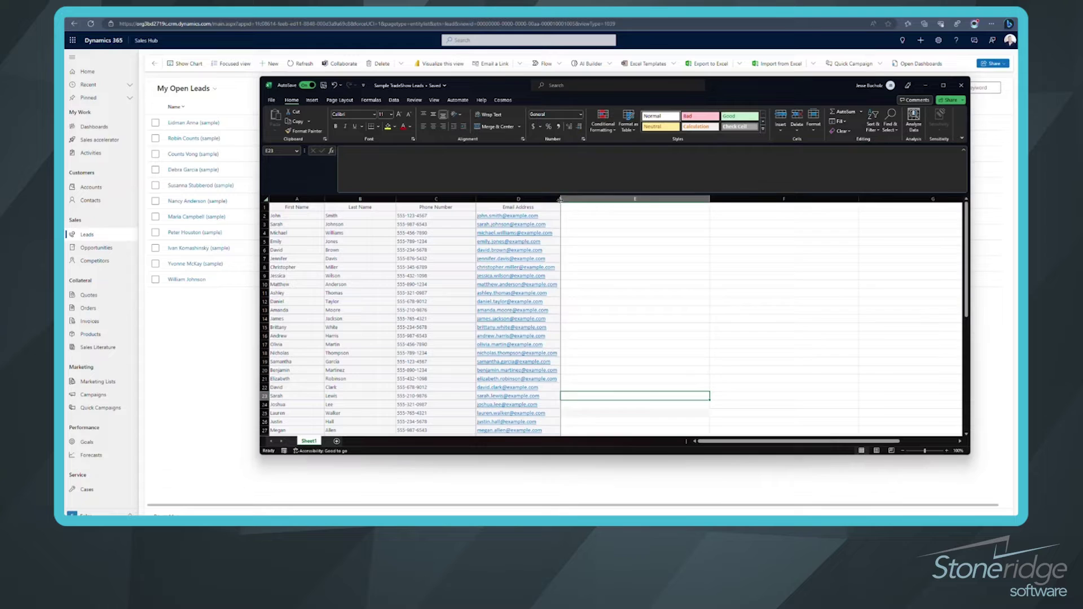
left_click_drag(560, 199, 585, 199)
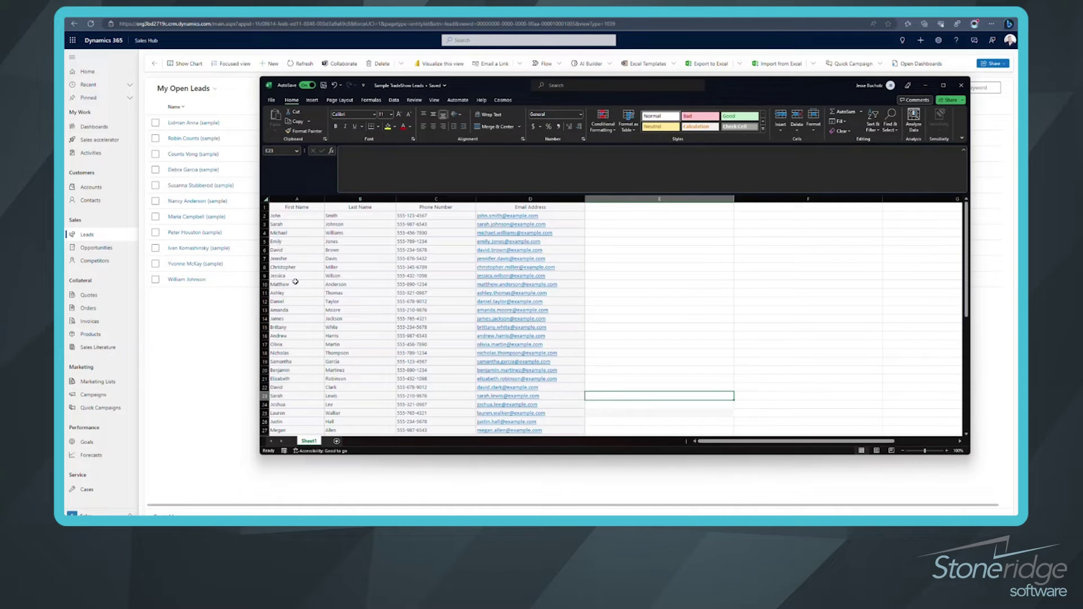
scroll(311, 293, "down", 14)
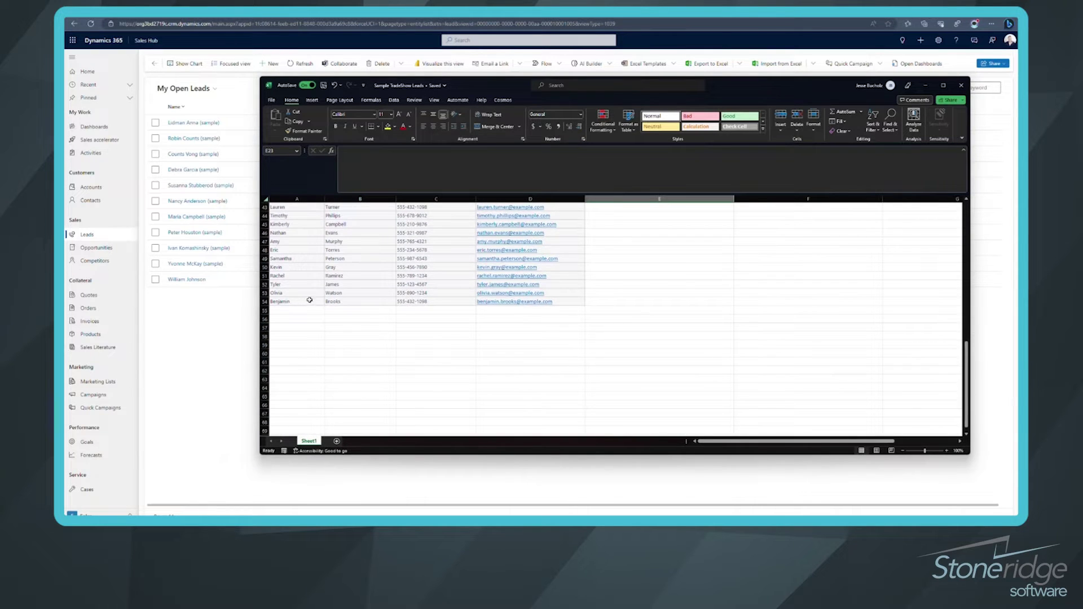
scroll(311, 296, "up", 14)
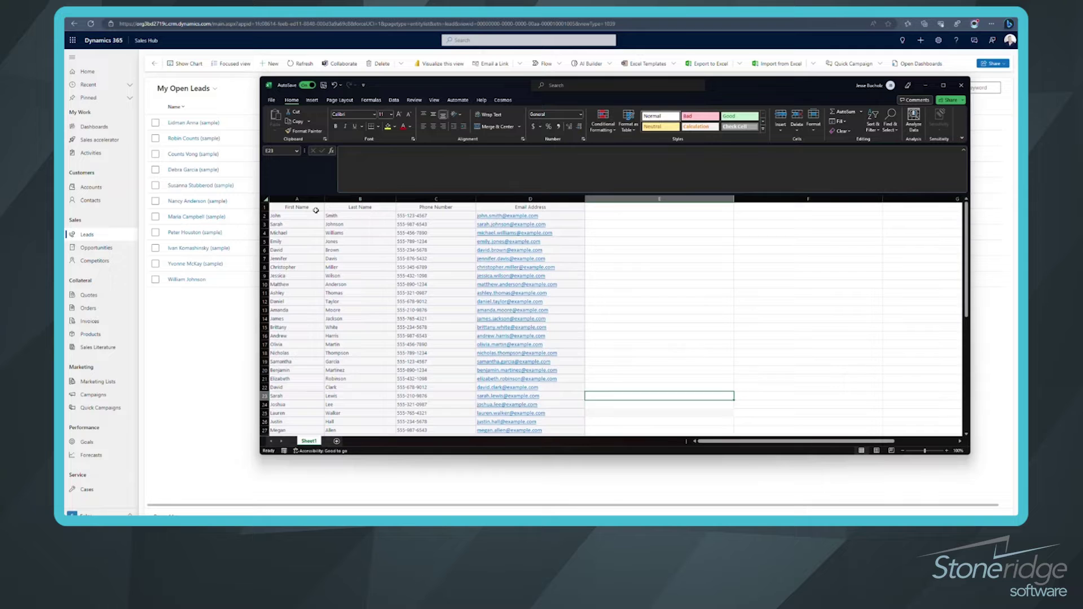
left_click(315, 215)
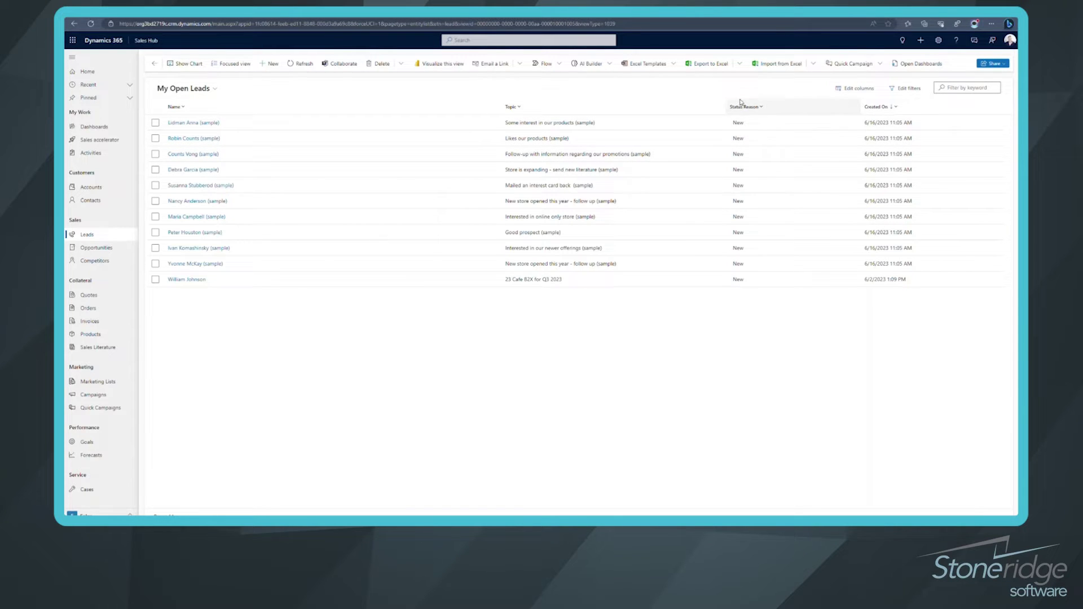
- In the Leads column editor, add the First Name, Last Name, Mobile Phone and Email fields
left_click(861, 89)
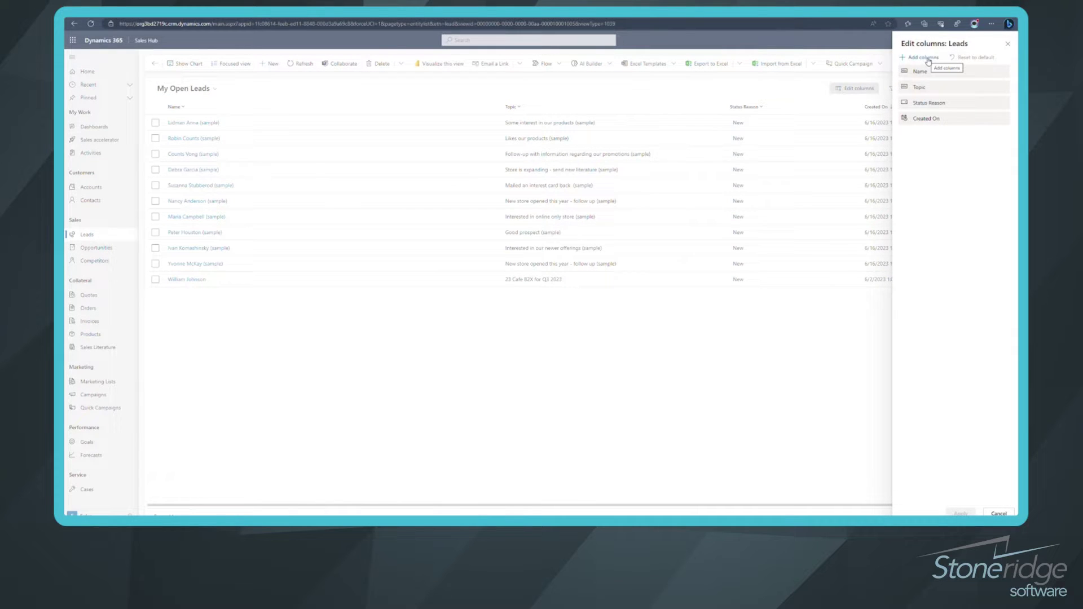
left_click(923, 58)
scroll(936, 229, "down", 10)
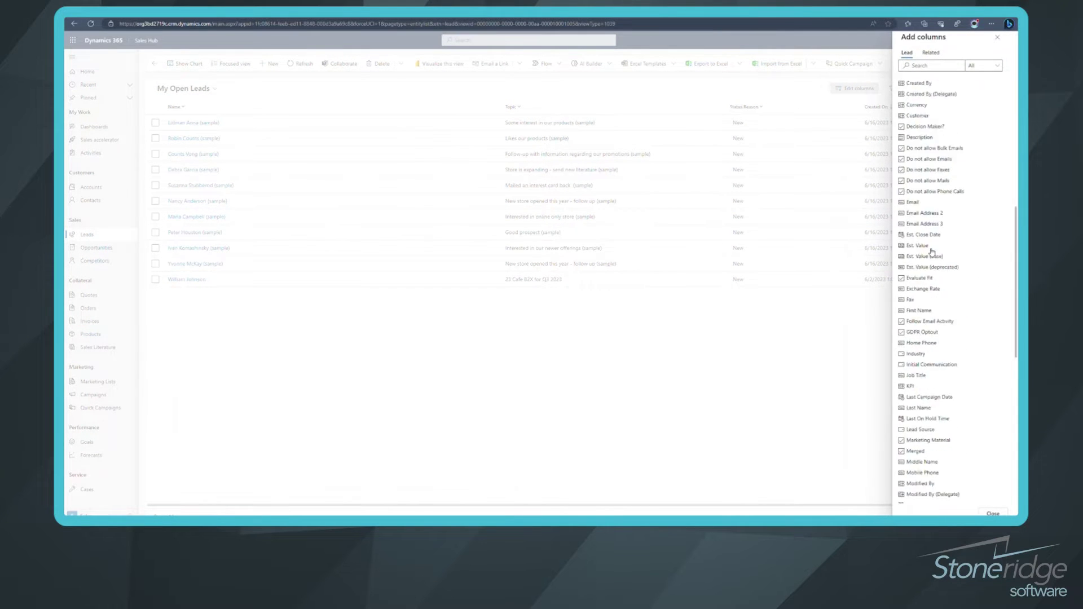
left_click(916, 225)
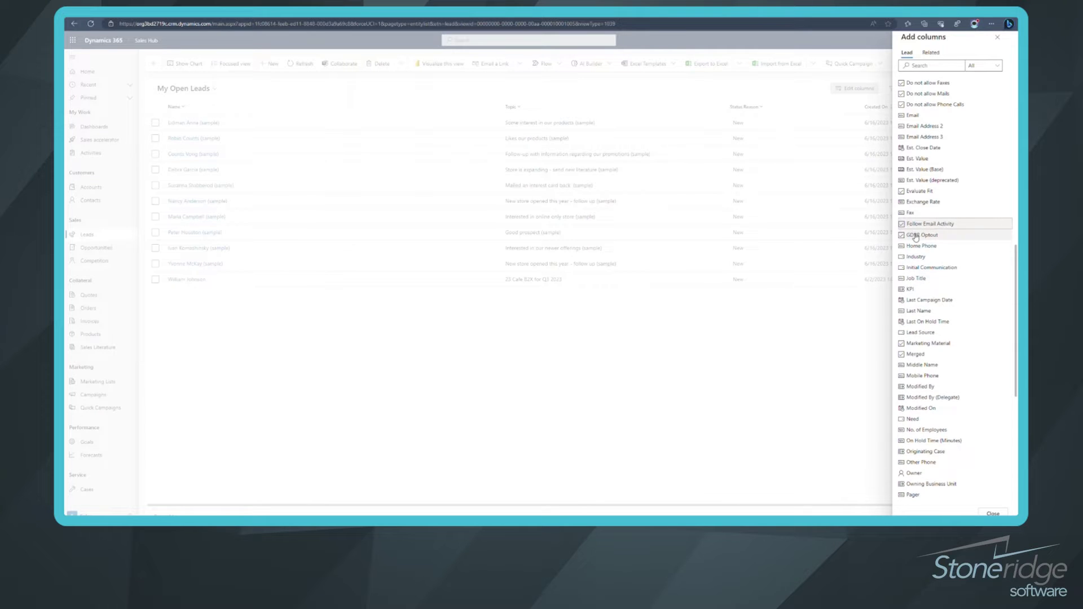
left_click(916, 311)
scroll(919, 320, "down", 5)
scroll(920, 254, "up", 3)
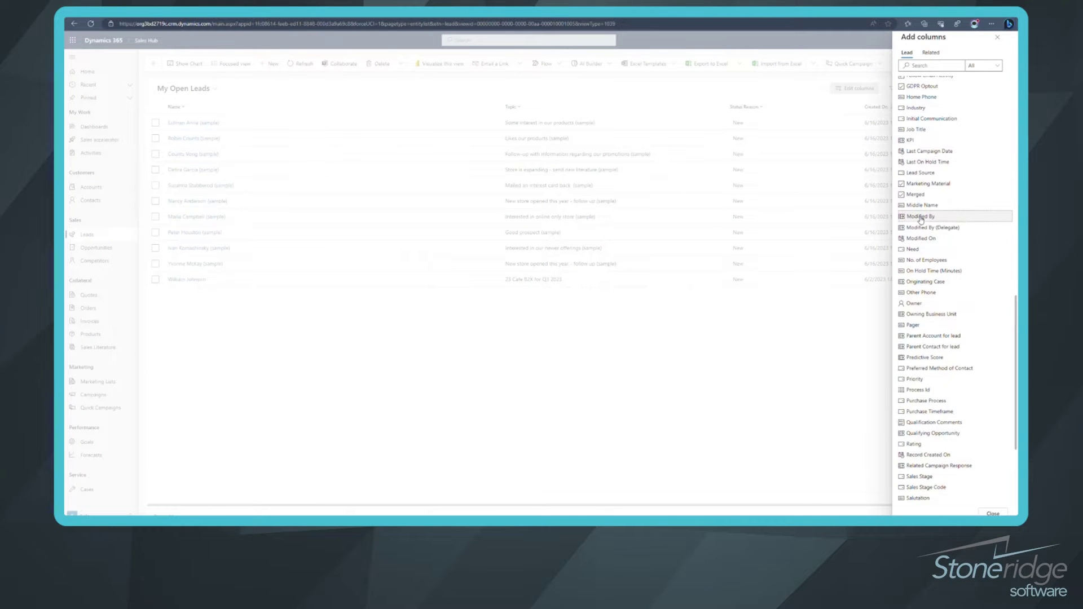
scroll(921, 220, "up", 10)
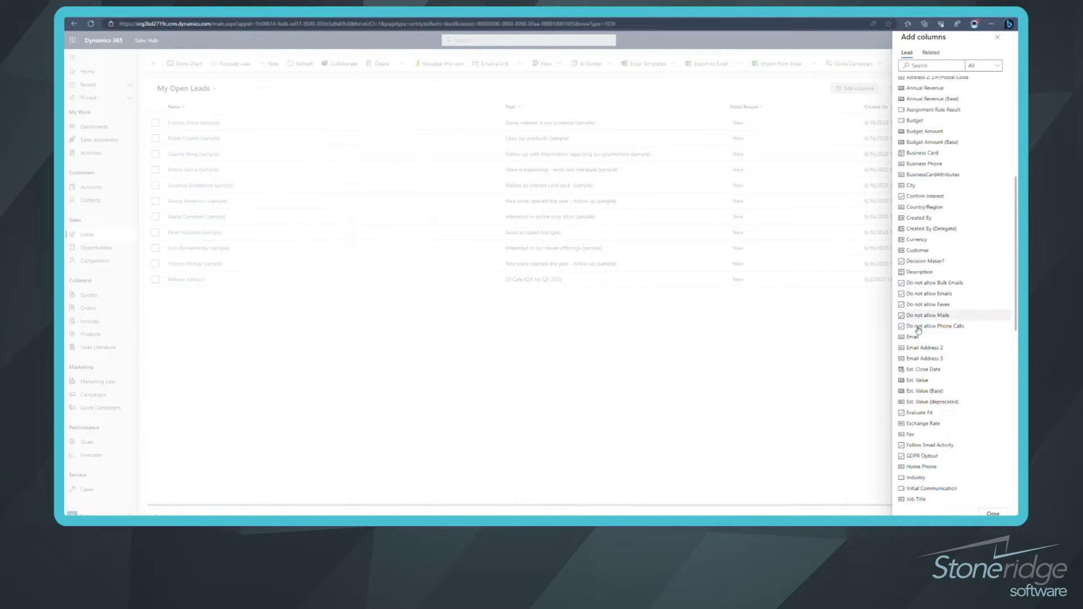
left_click(919, 337)
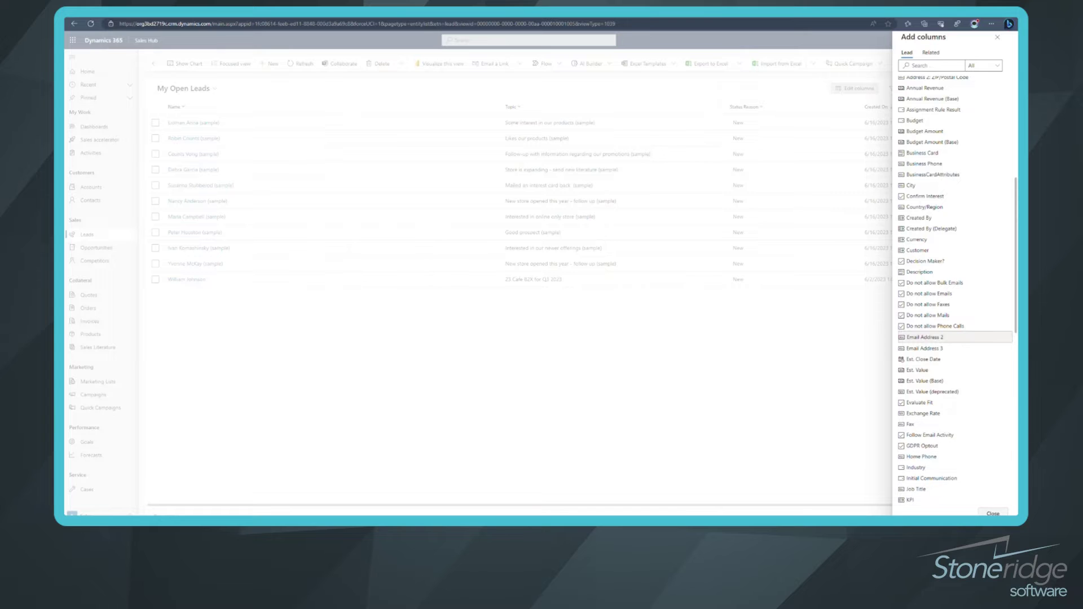
key("Escape")
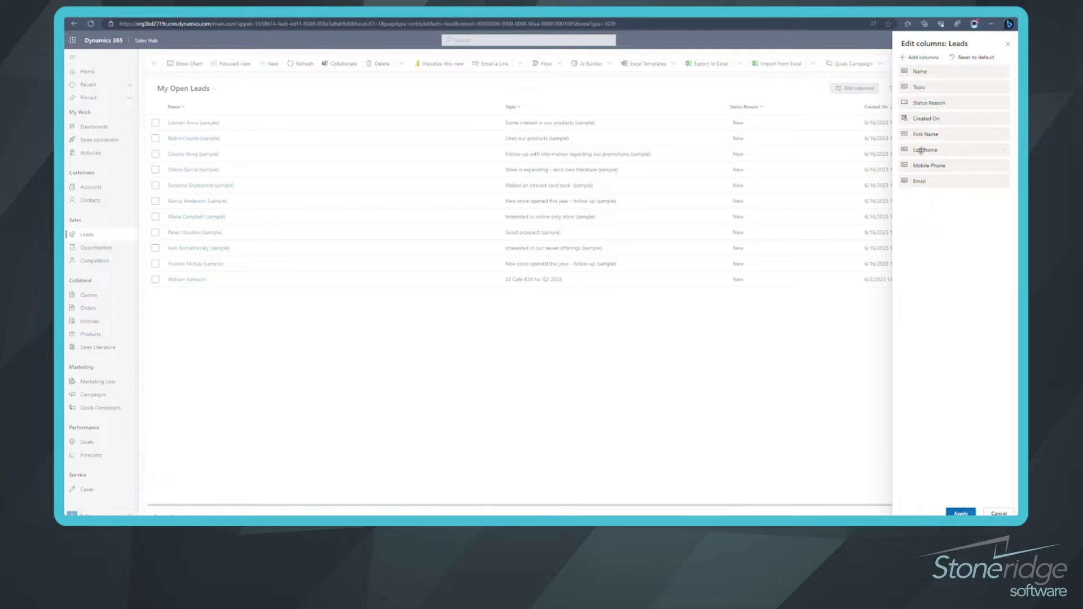
- Move Created On, then Status Reason, to the bottom of the column list and apply the layout
left_click_drag(920, 116, 923, 185)
left_click_drag(921, 100, 930, 186)
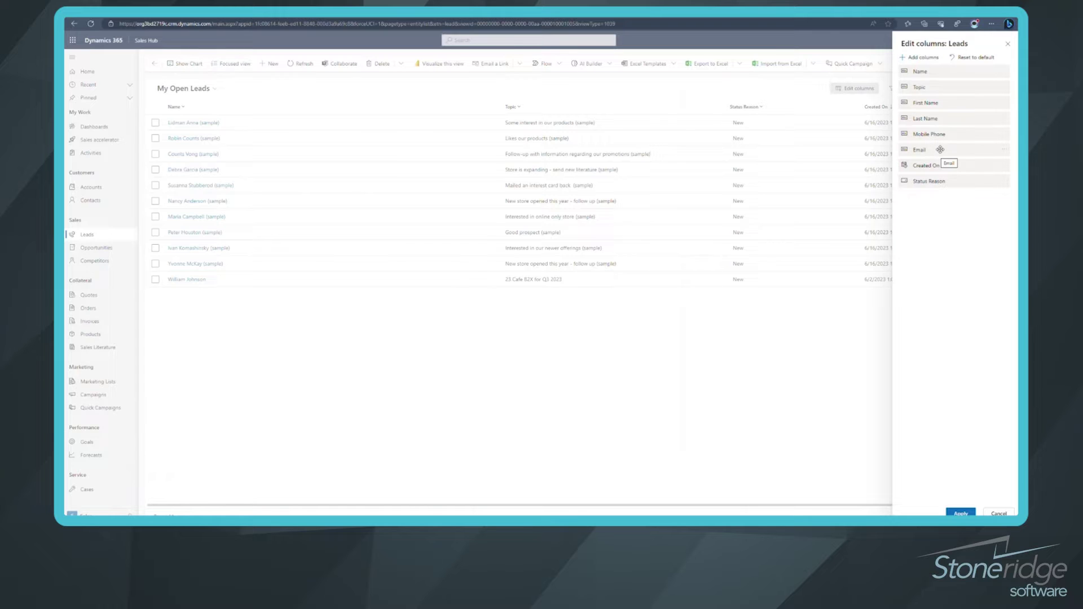
left_click(961, 513)
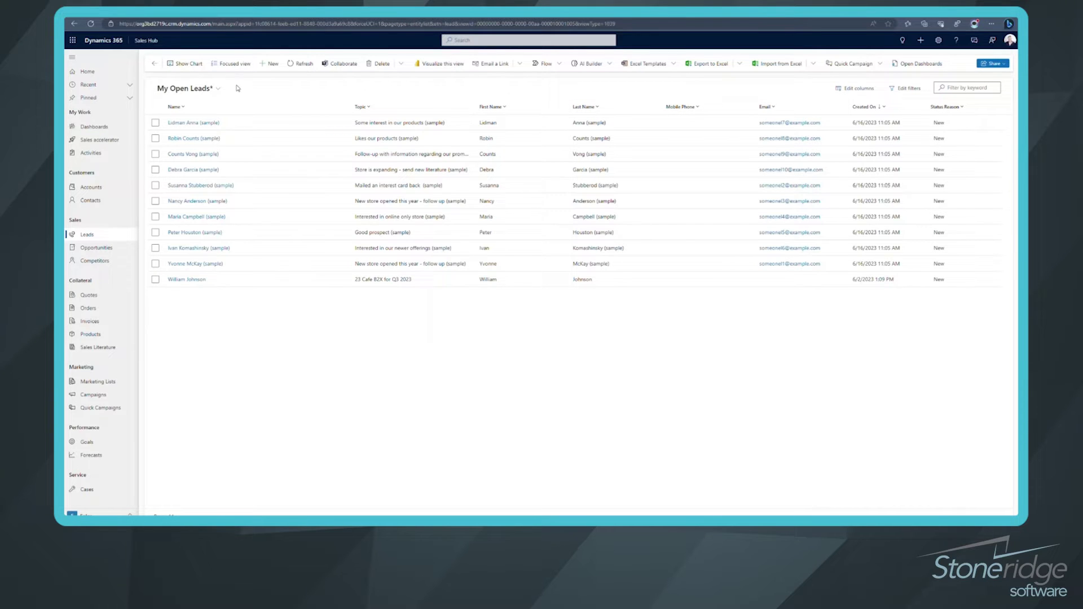
- Save the current layout as a new view named My Open Leads with an added suffix
left_click(218, 89)
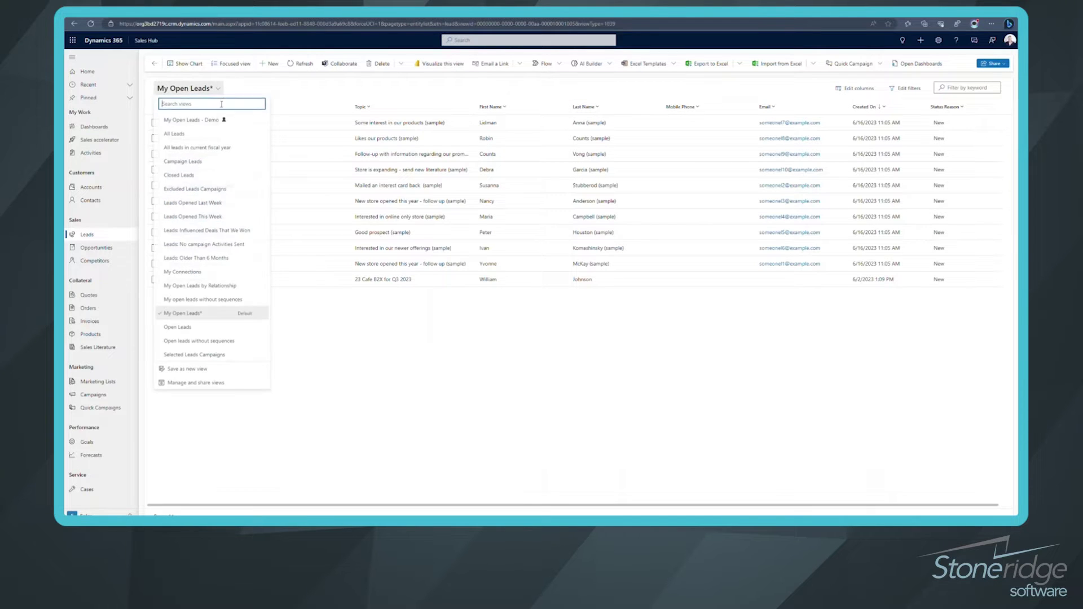
left_click(187, 369)
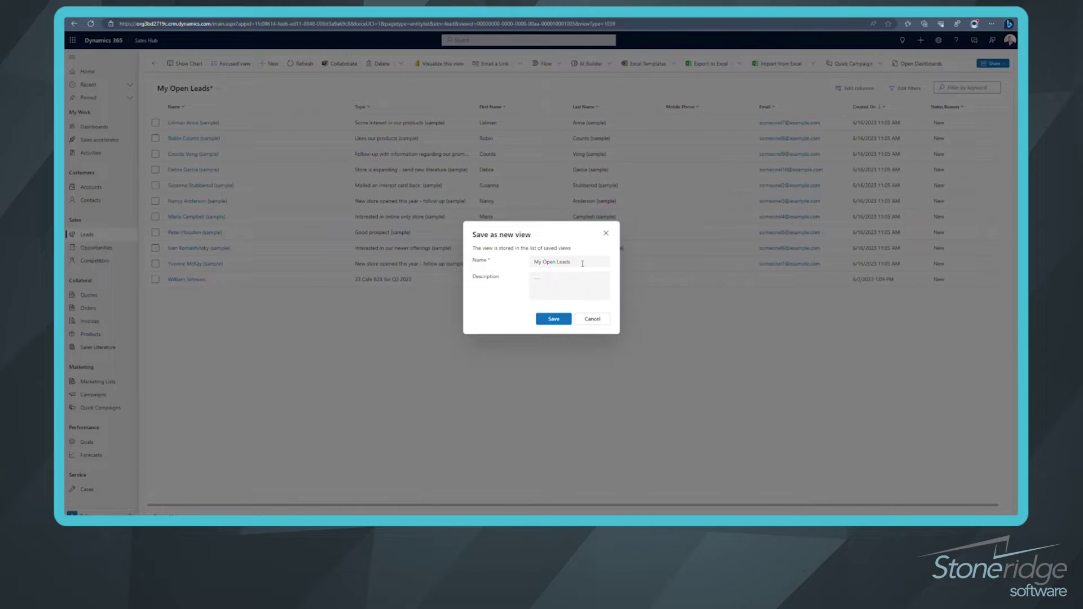
left_click(583, 264)
left_click(553, 318)
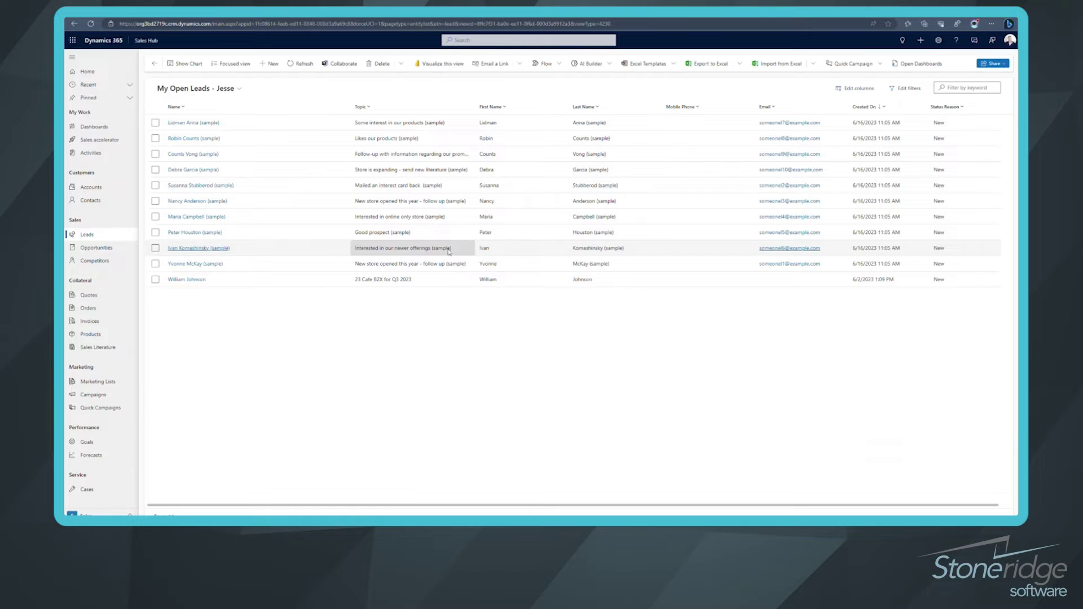
- Download an Excel template for entity Lead using the newly saved view
left_click(653, 66)
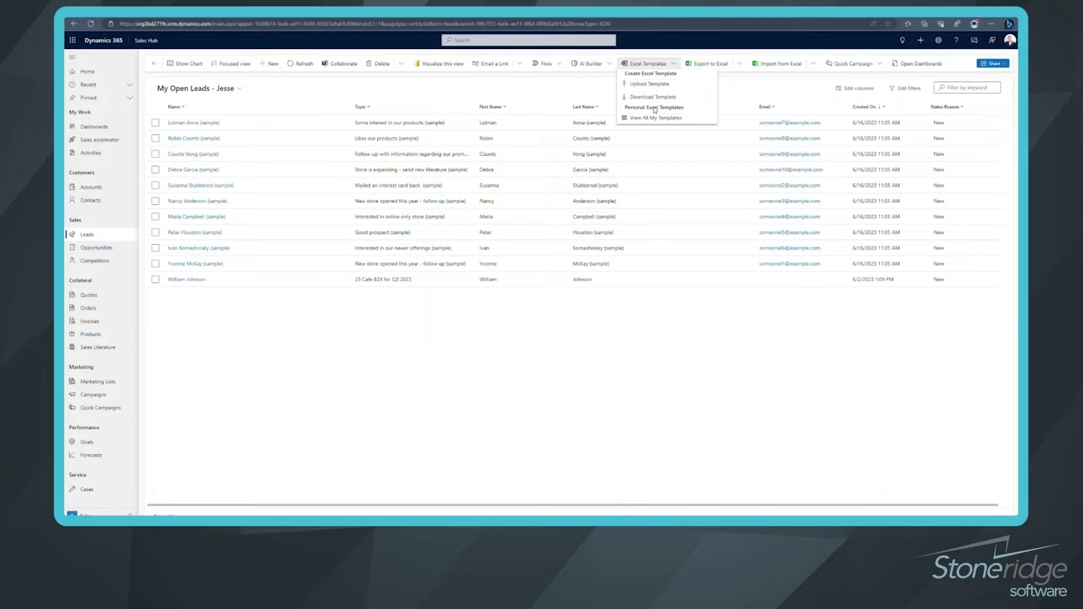
left_click(656, 100)
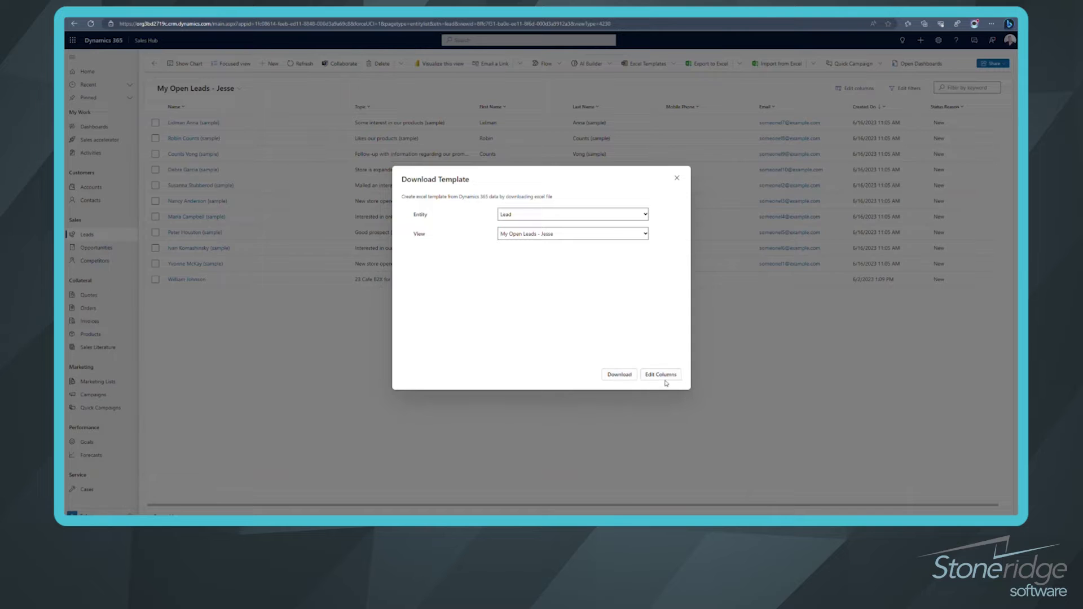
left_click(619, 375)
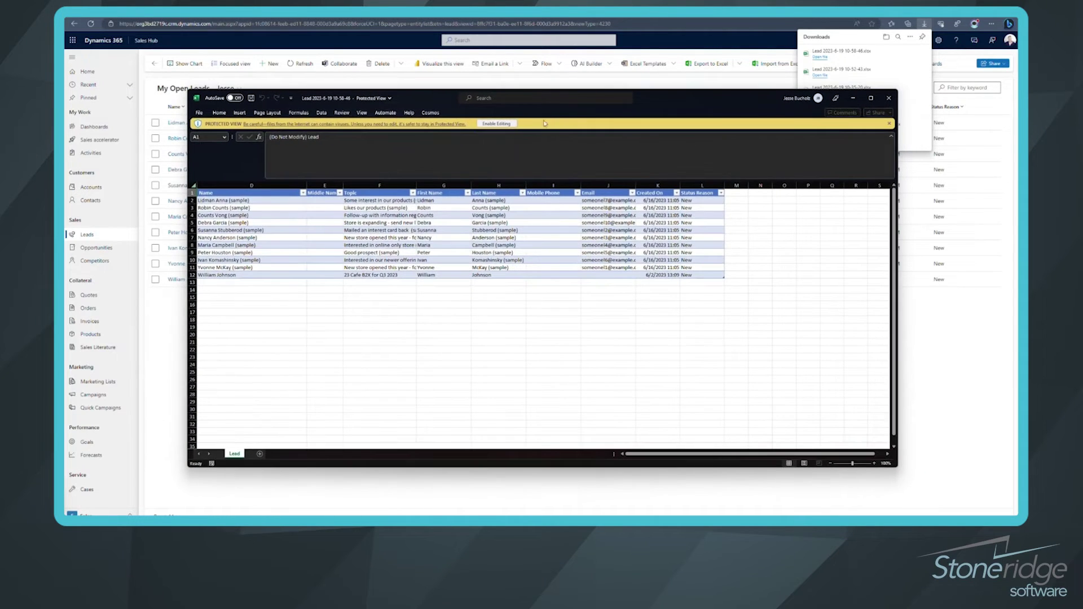
- Enable editing in the Lead template and delete sample rows 2–12, keeping only the header row
left_click(499, 126)
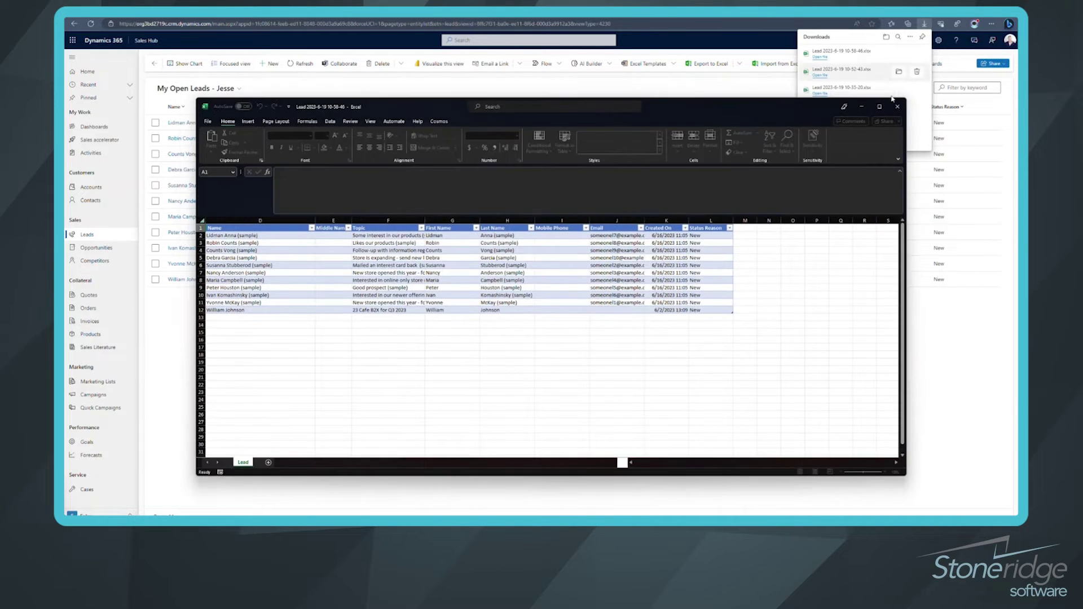
left_click_drag(774, 108, 858, 89)
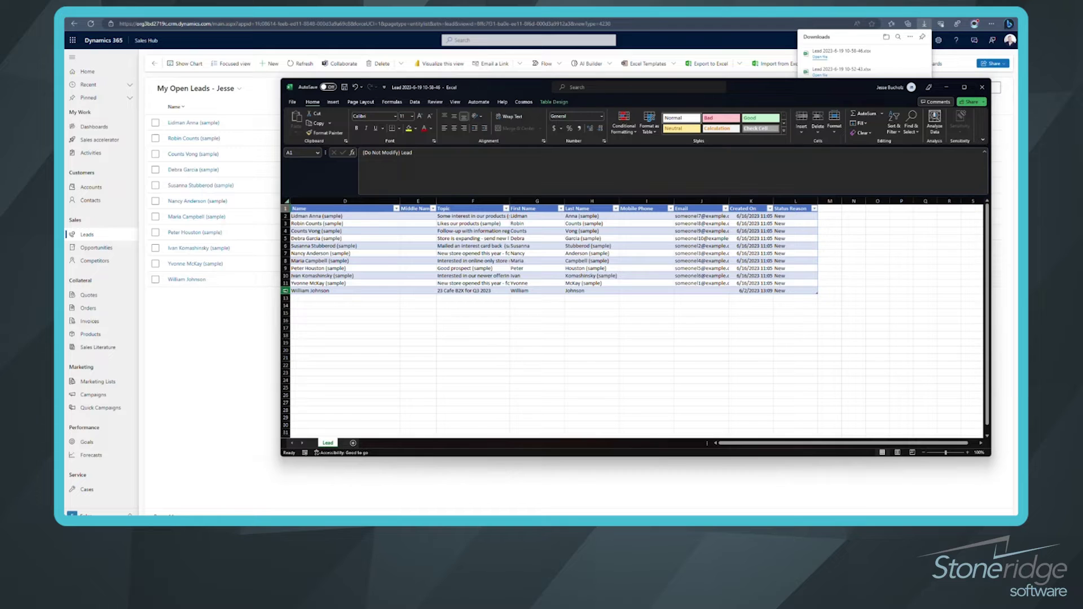
left_click_drag(285, 291, 281, 216)
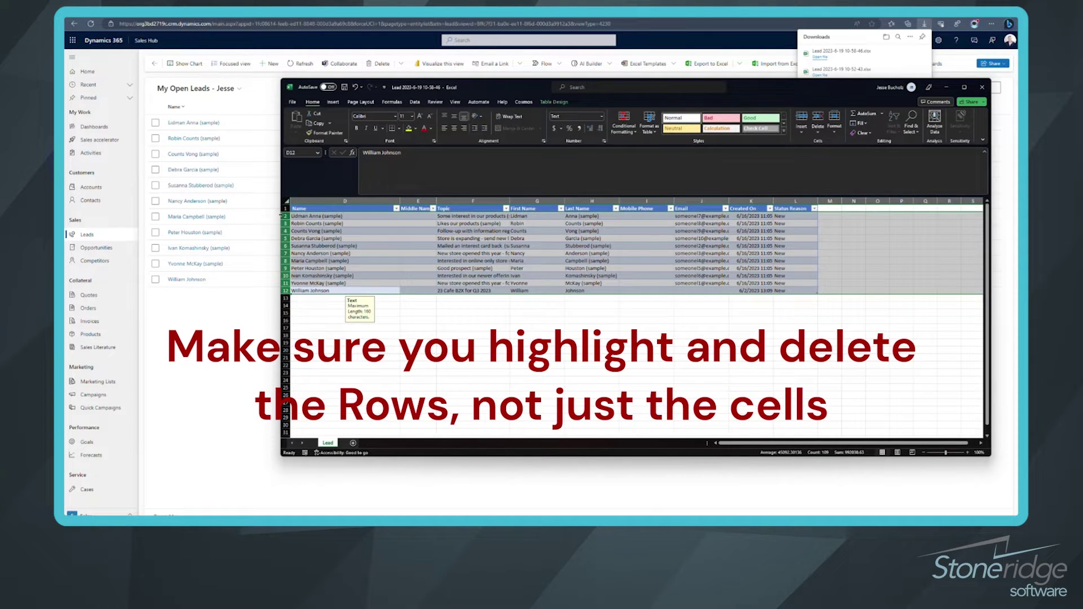
right_click(285, 217)
left_click(318, 299)
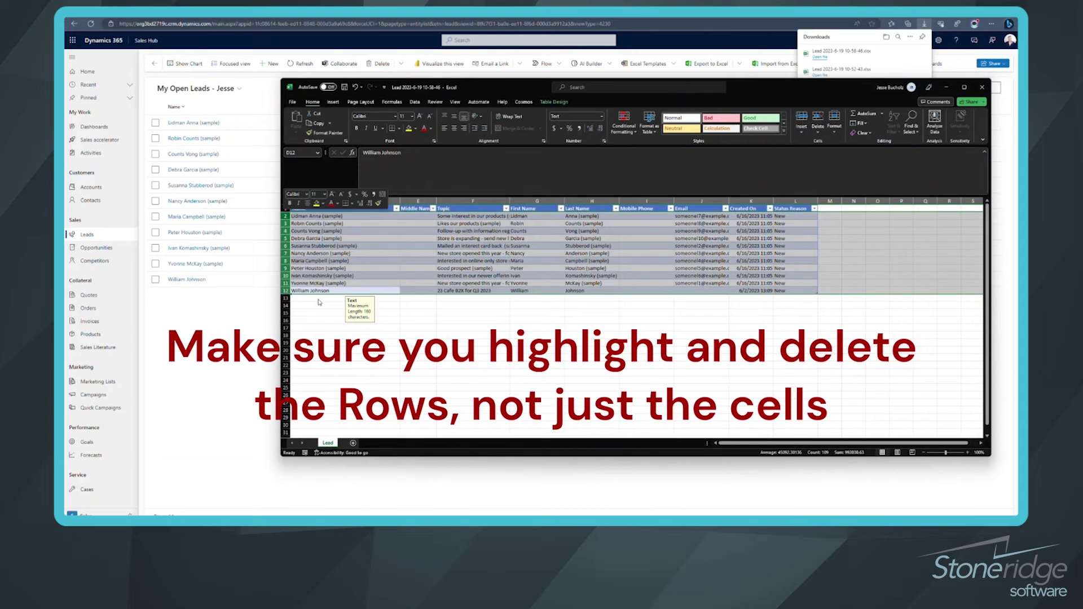
left_click(417, 223)
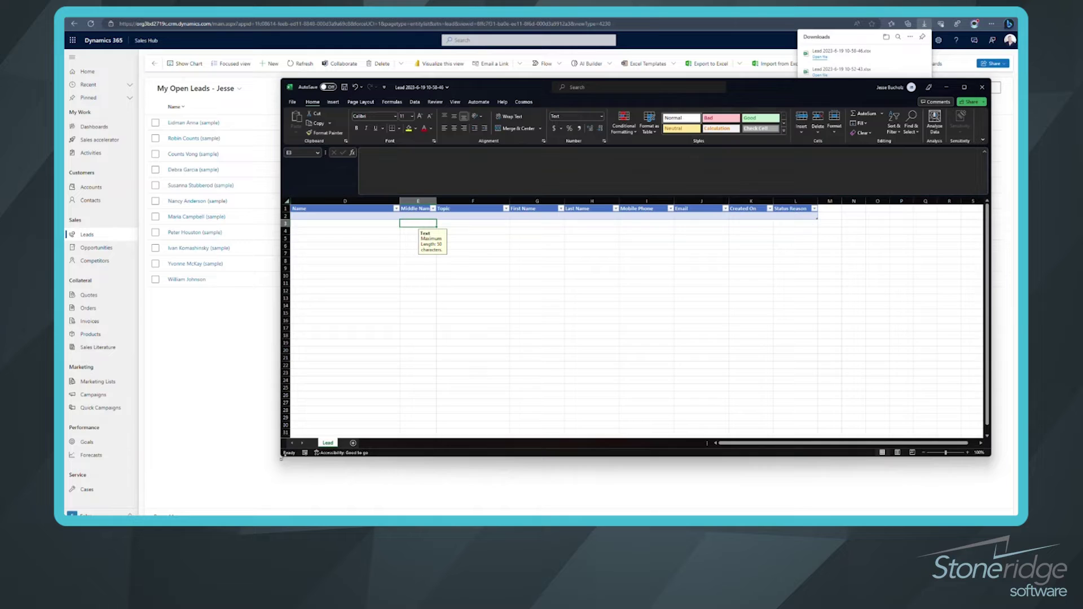
- Arrange the Lead template and trade-show workbooks side by side and copy leads A2:D54
left_click_drag(281, 458, 544, 515)
left_click_drag(863, 89, 843, 35)
left_click_drag(972, 479, 1018, 515)
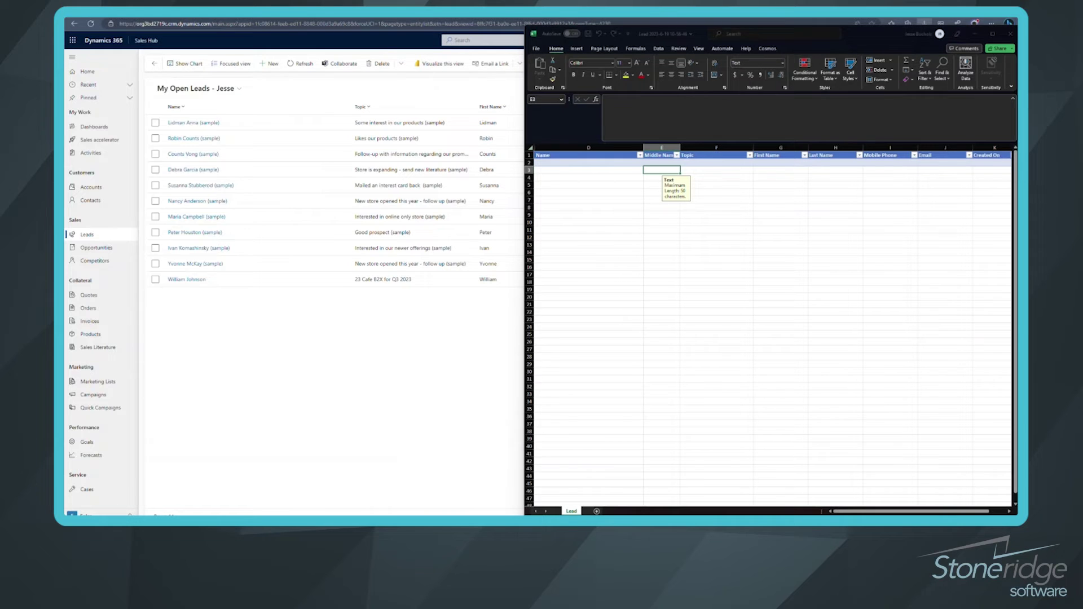
key("alt+Tab")
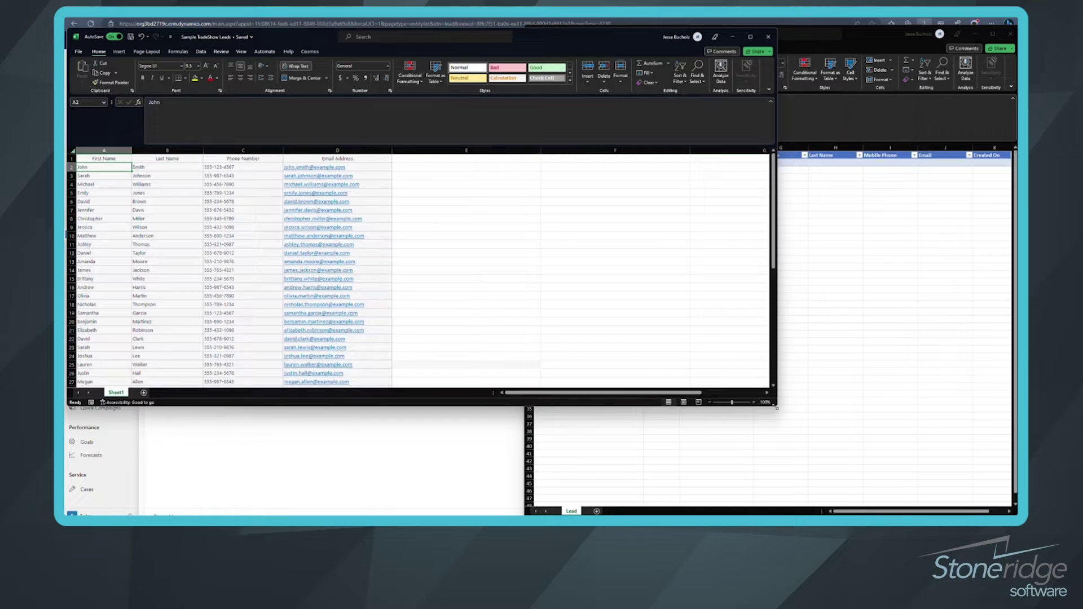
left_click_drag(774, 408, 520, 515)
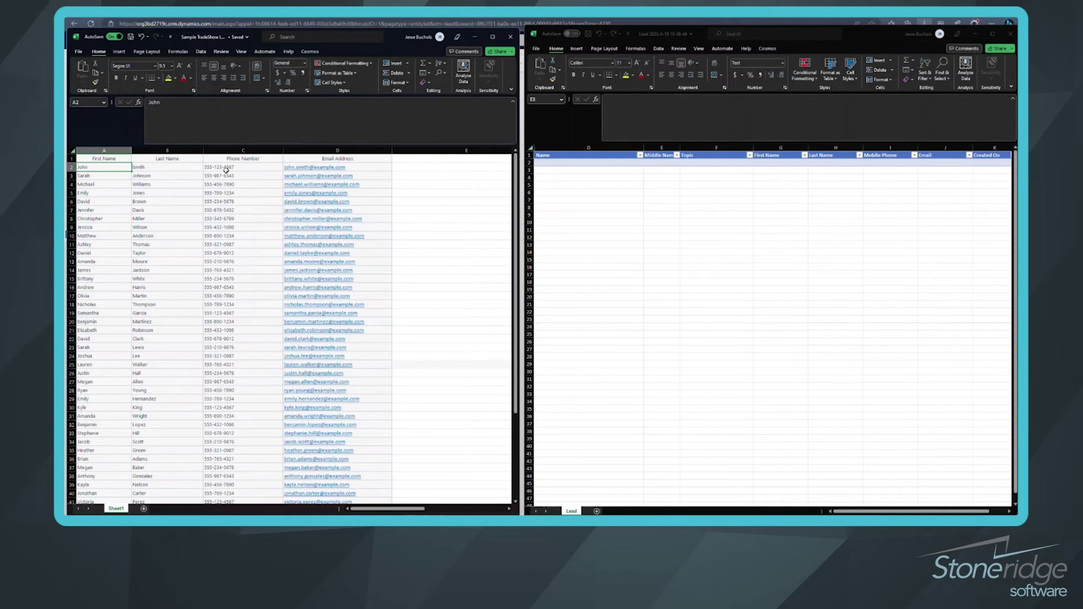
scroll(192, 316, "down", 8)
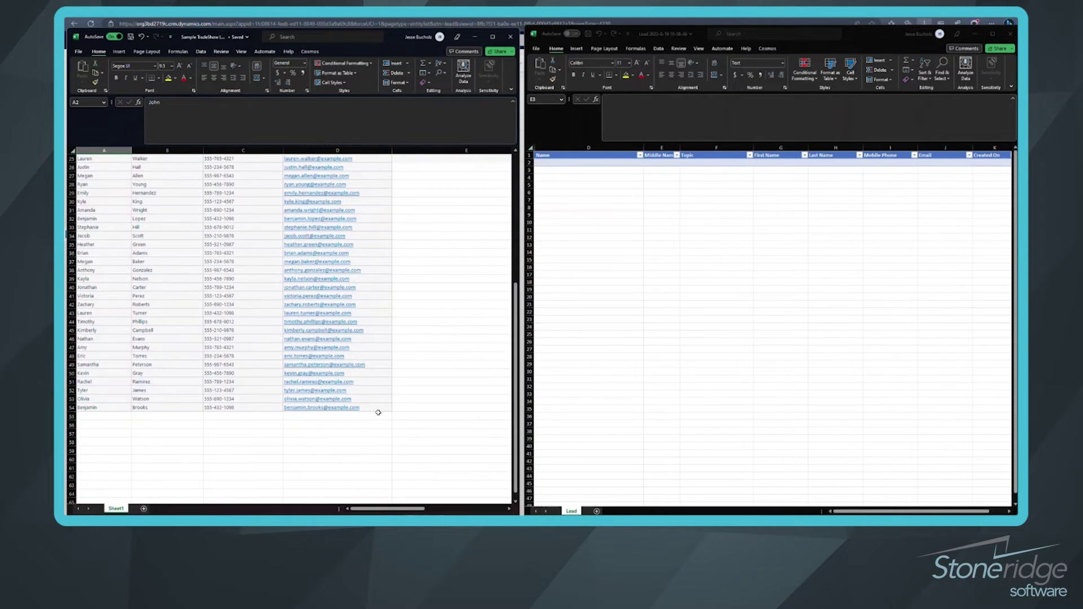
left_click(379, 408, "shift")
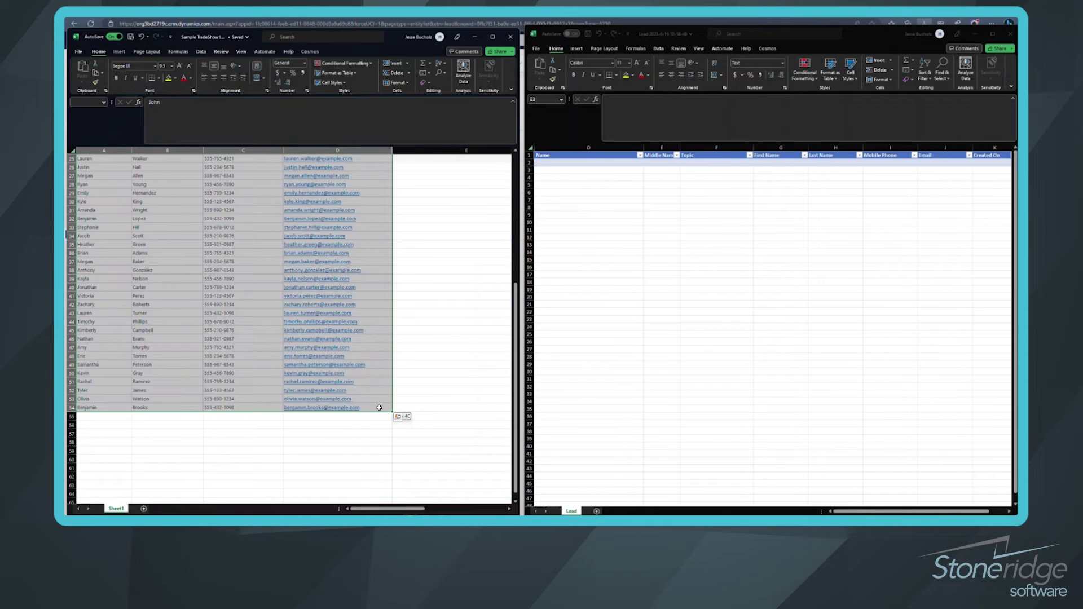
scroll(212, 349, "up", 8)
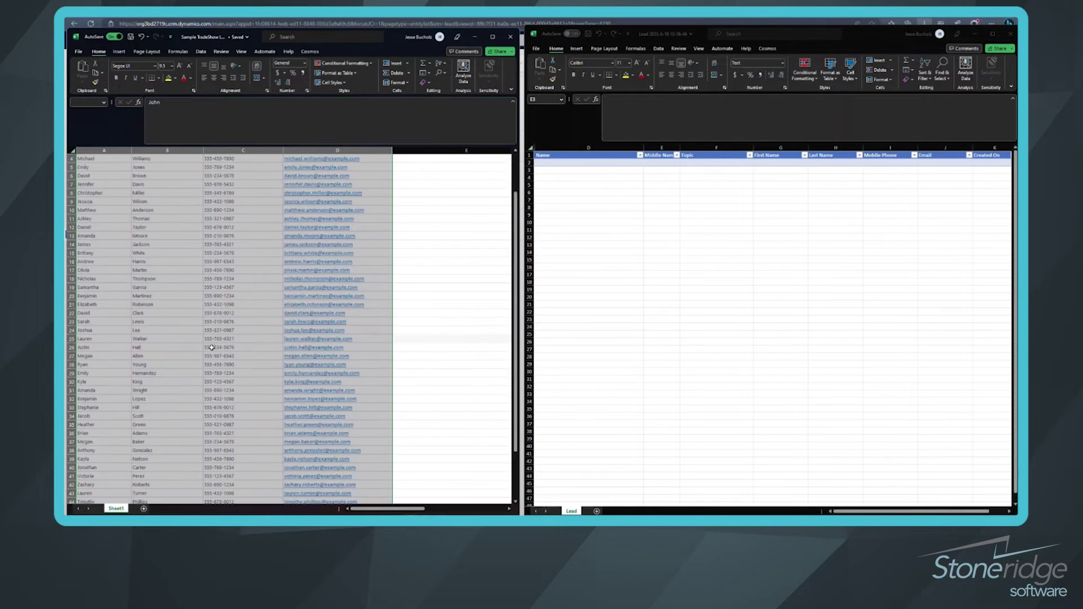
key("ctrl+c")
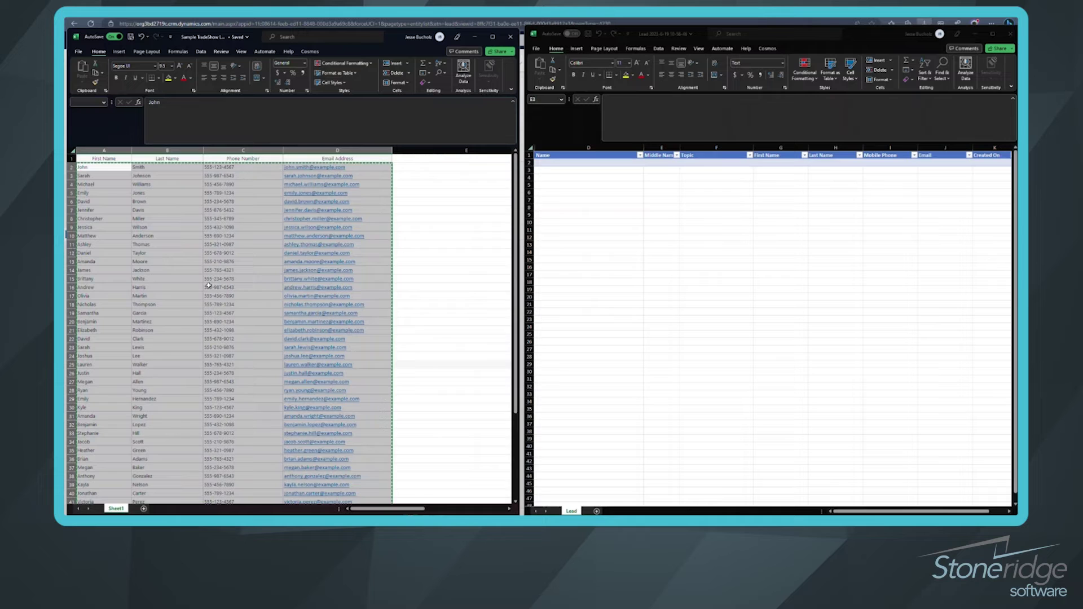
- Paste the leads into the Lead table at G2, accepting the inserted-rows warning
left_click(771, 162)
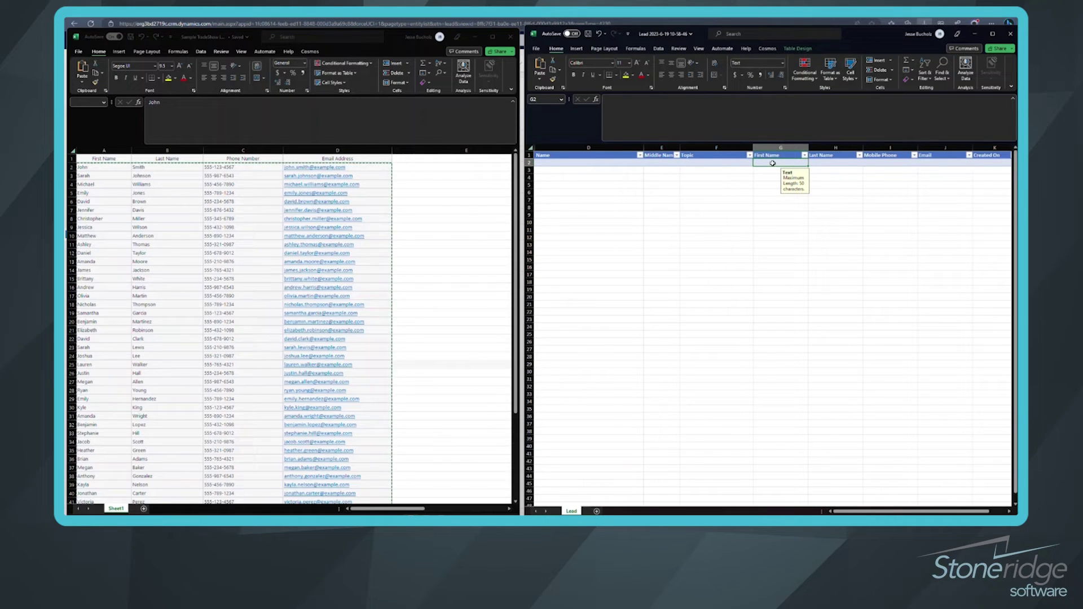
key("ctrl+v")
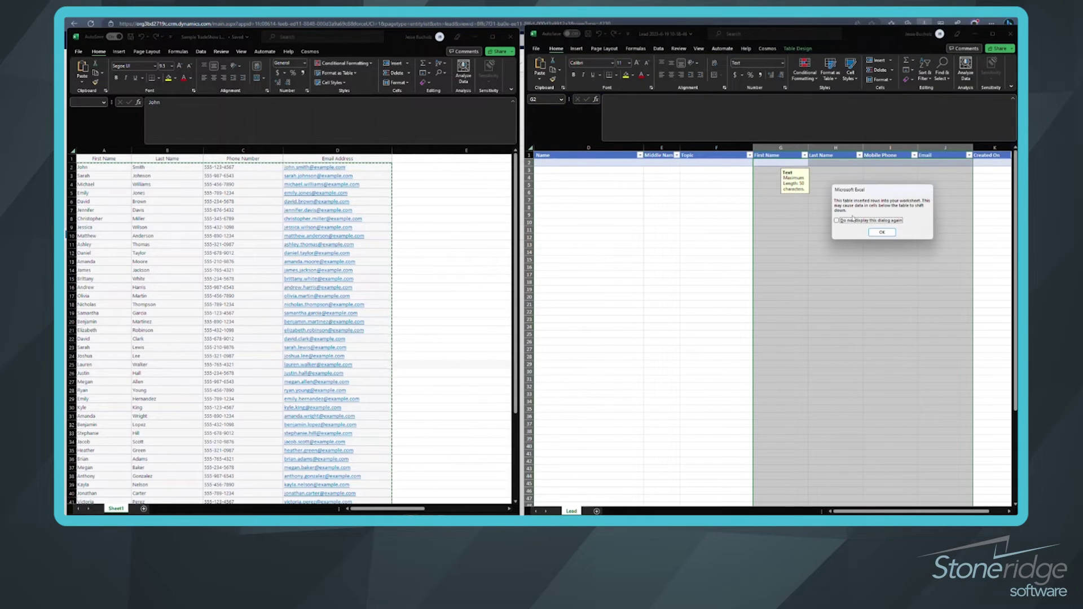
left_click(881, 231)
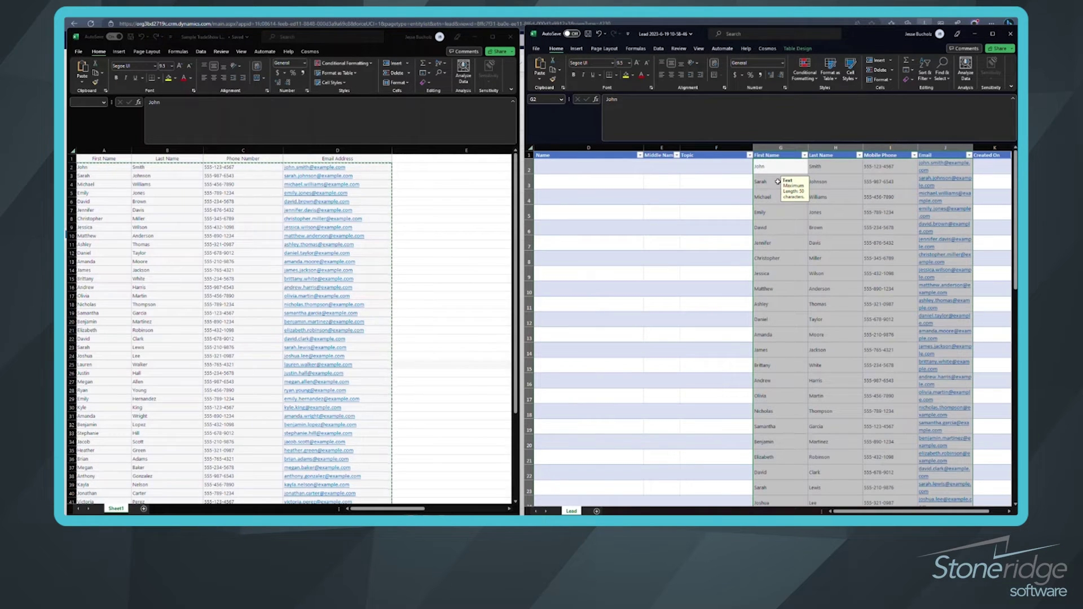
scroll(733, 282, "down", 6)
scroll(773, 363, "down", 5)
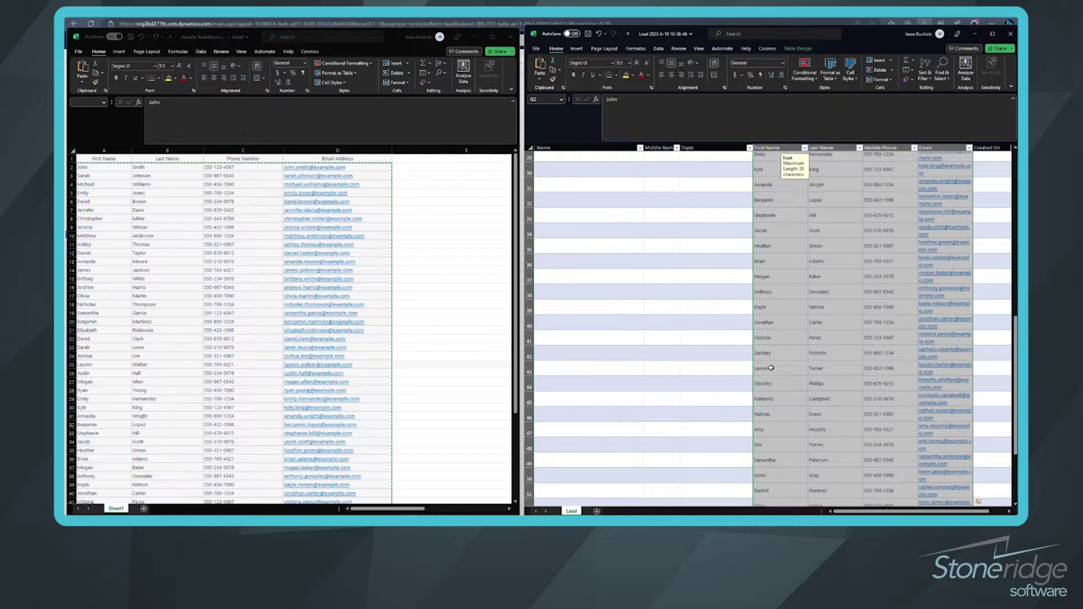
left_click(766, 451)
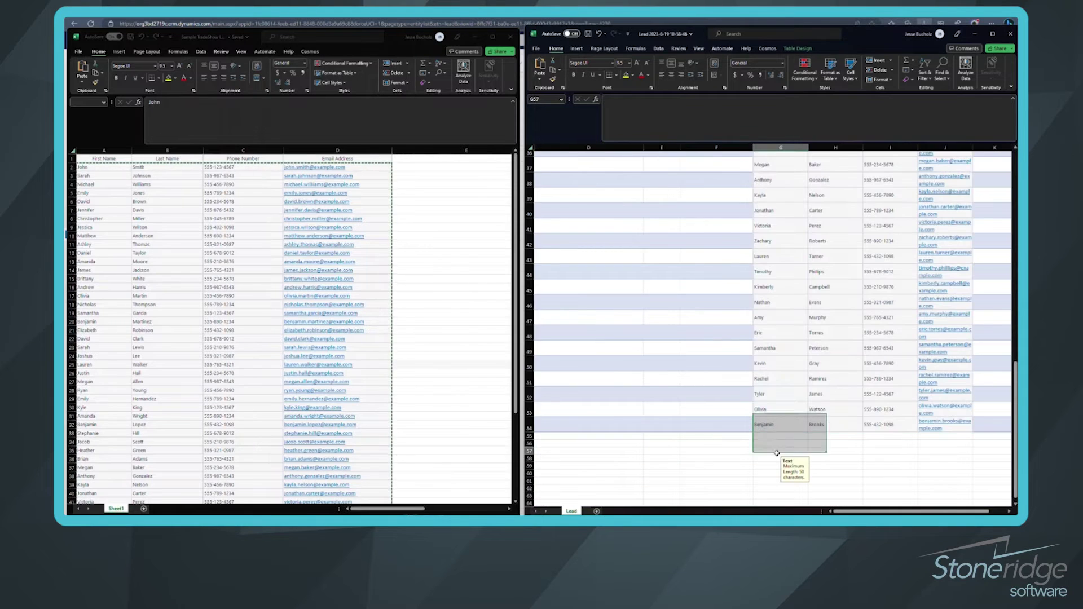
scroll(846, 403, "up", 9)
scroll(841, 396, "up", 3)
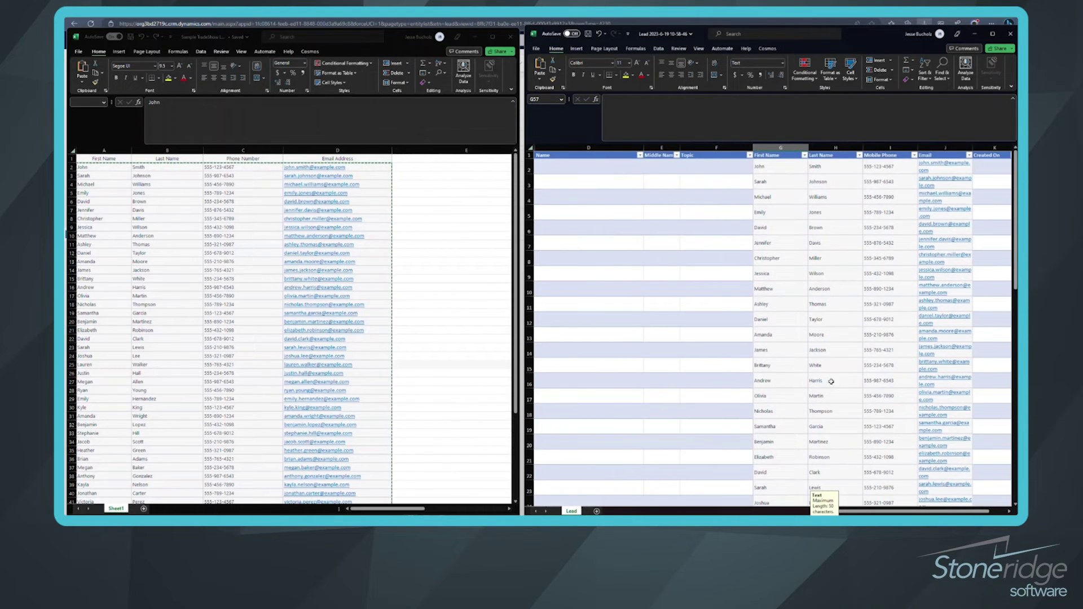
- Enter 'Trade Show' in Topic cell F2 and fill it down to the last lead row
left_click(709, 168)
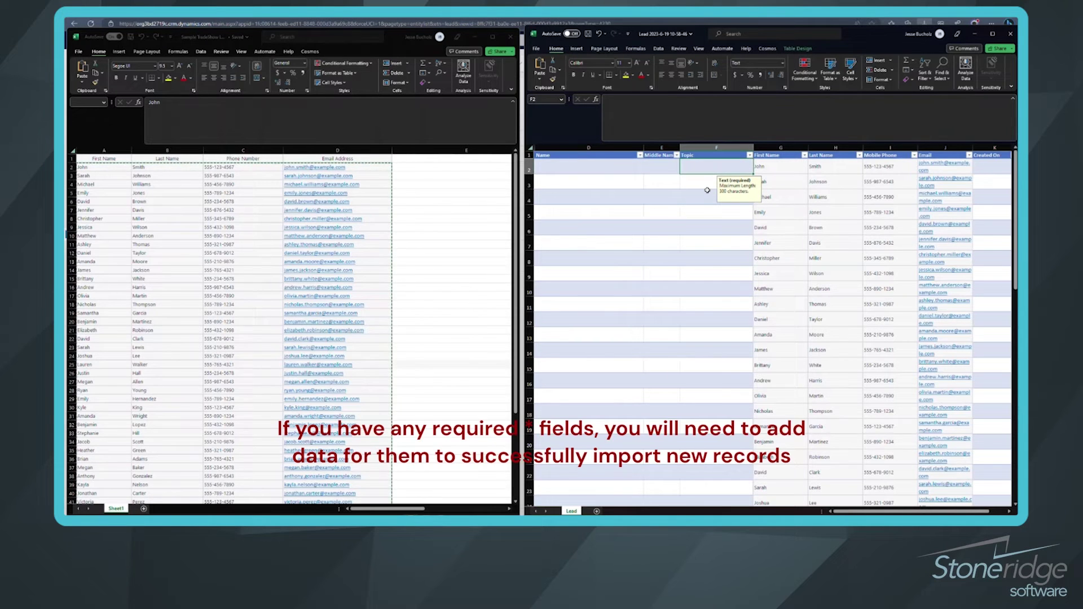
type("Trade Show")
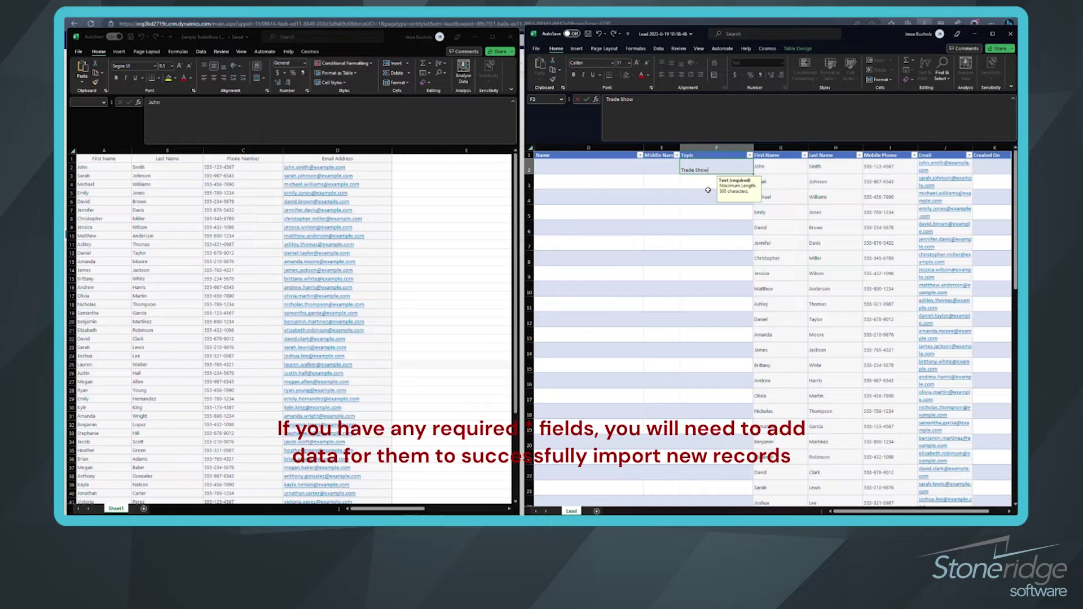
key("Return")
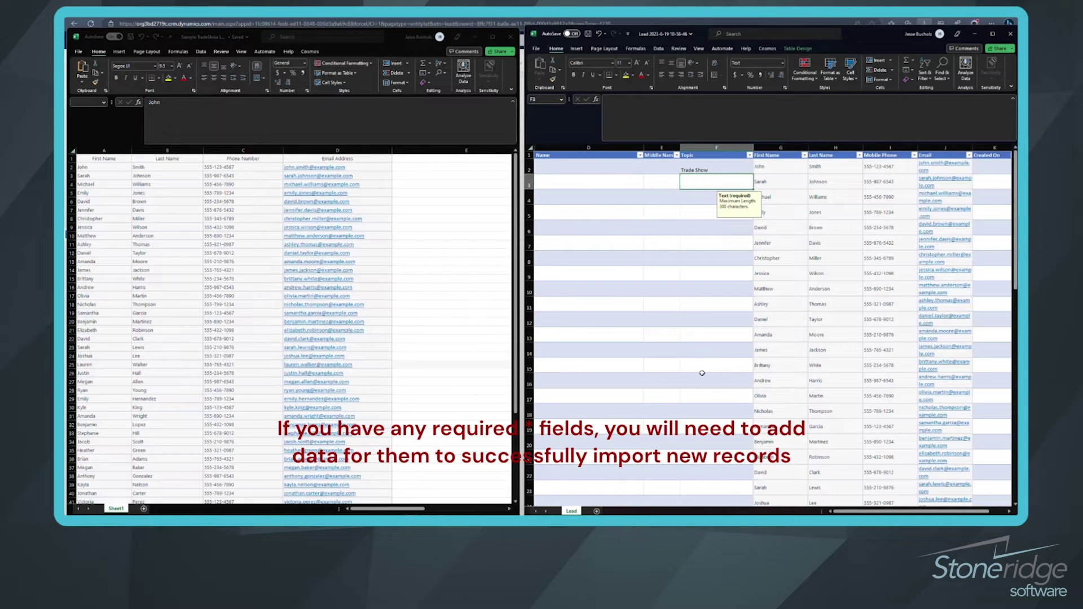
left_click(719, 166)
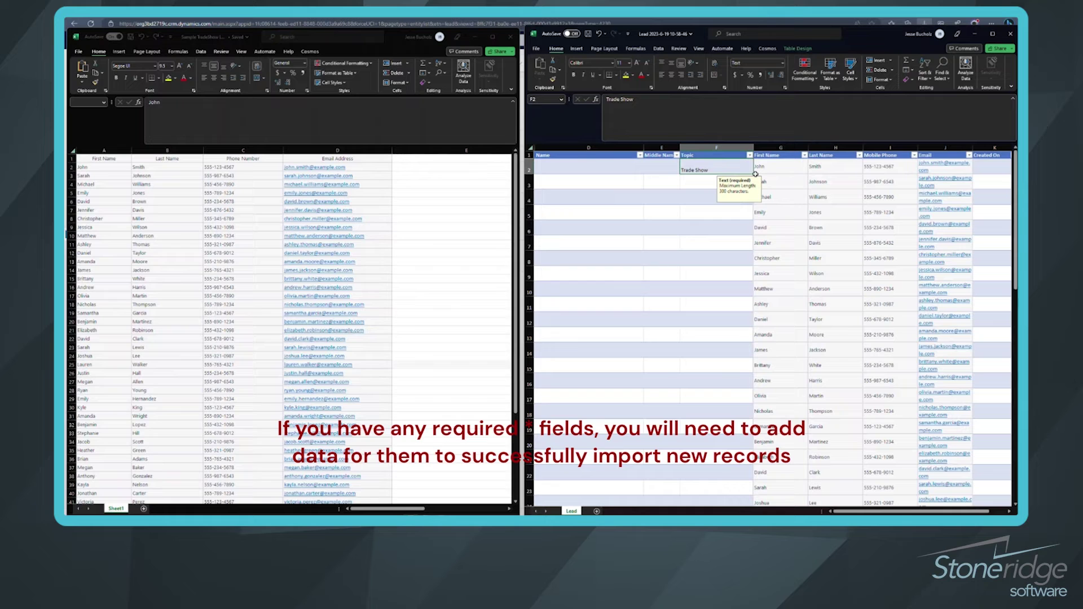
left_click_drag(754, 174, 745, 482)
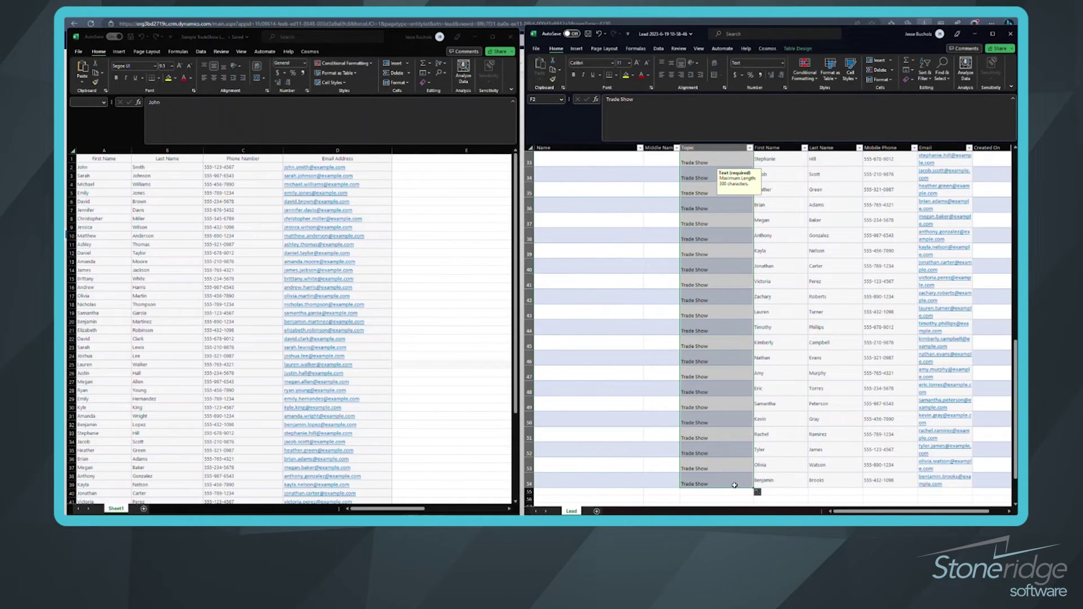
scroll(732, 483, "up", 11)
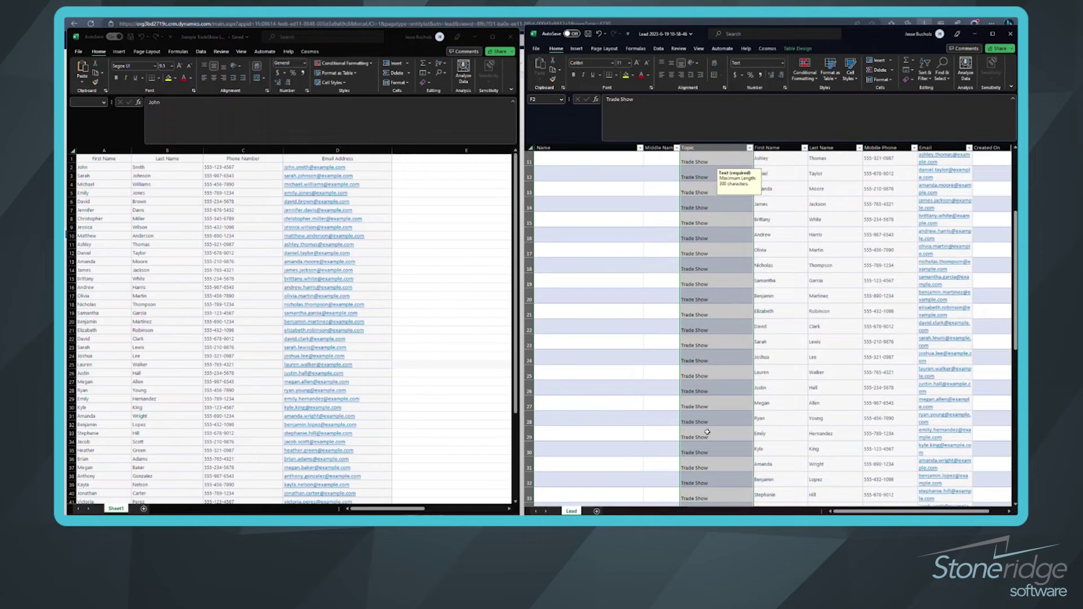
left_click(720, 167)
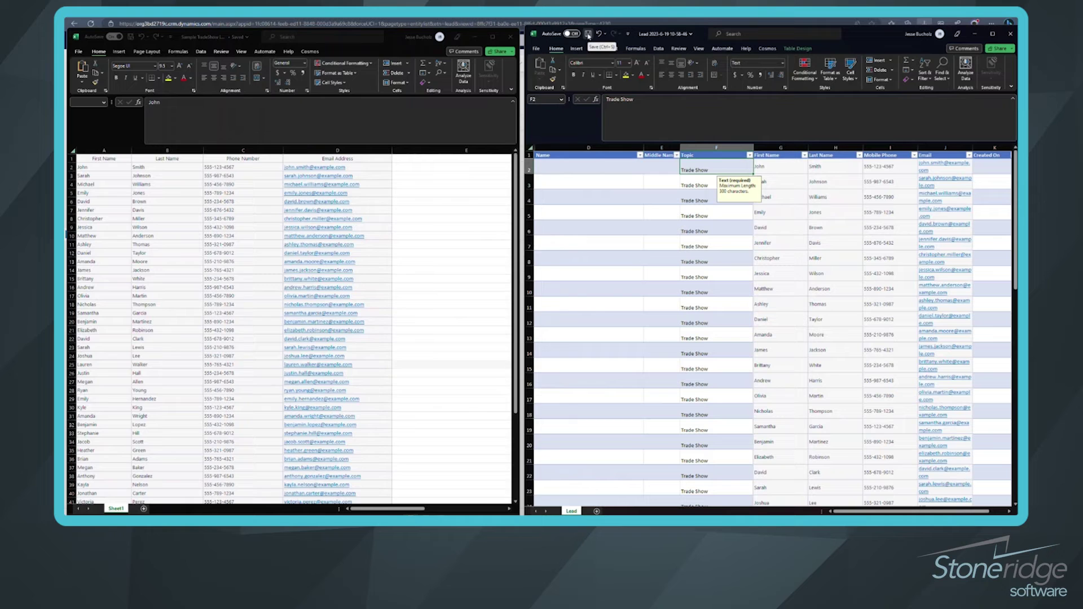
- Save the Lead workbook, then close it and the sample trade-show leads workbook
left_click(588, 35)
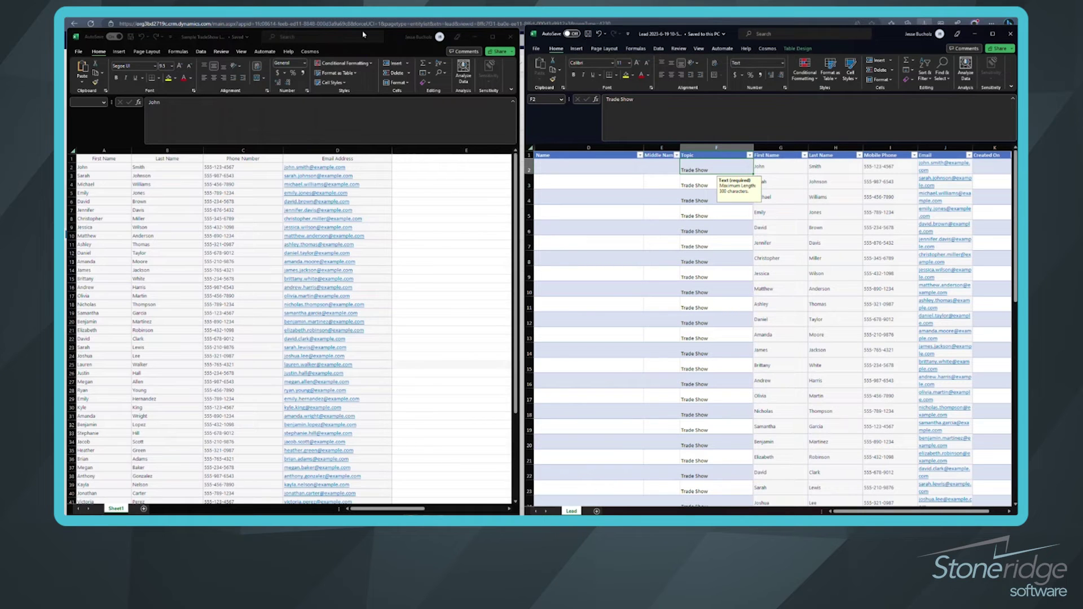
left_click(511, 36)
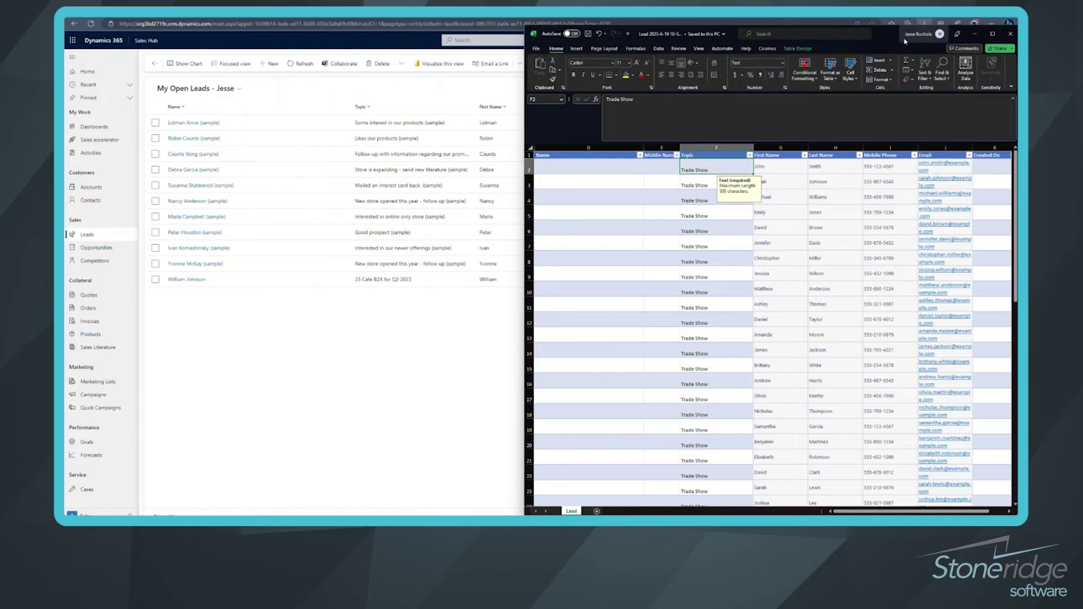
left_click_drag(586, 36, 347, 40)
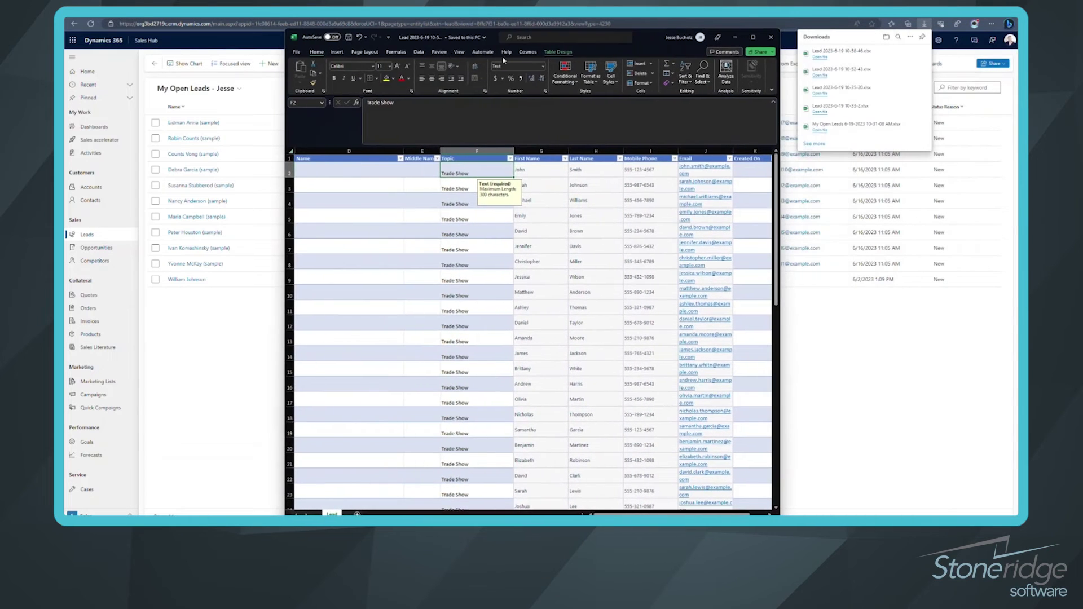
left_click(772, 39)
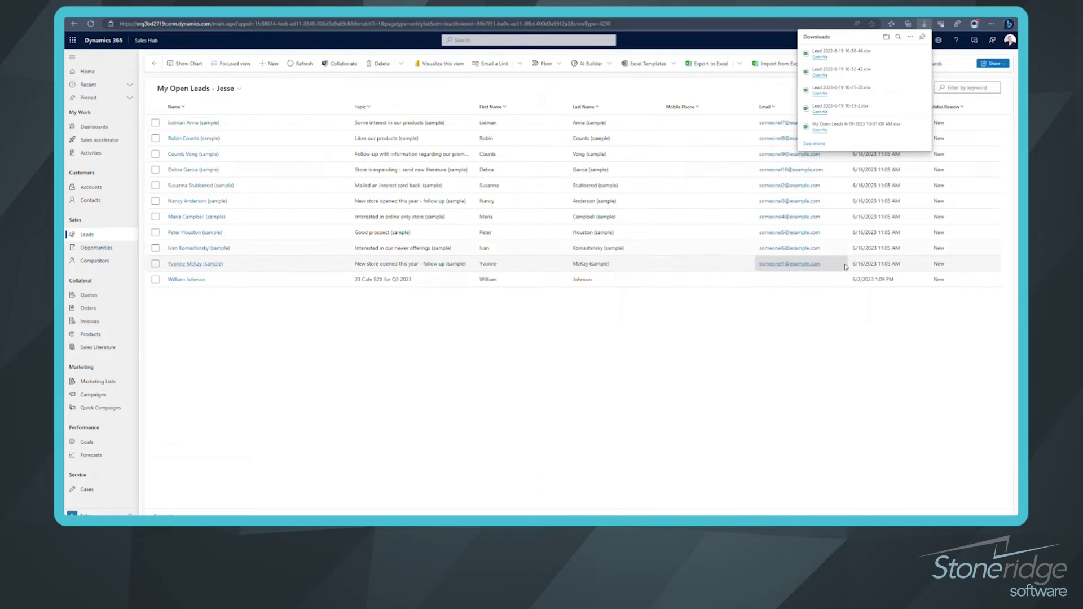
- Load the saved Lead workbook into Import from Excel and advance to the next import step
left_click(805, 334)
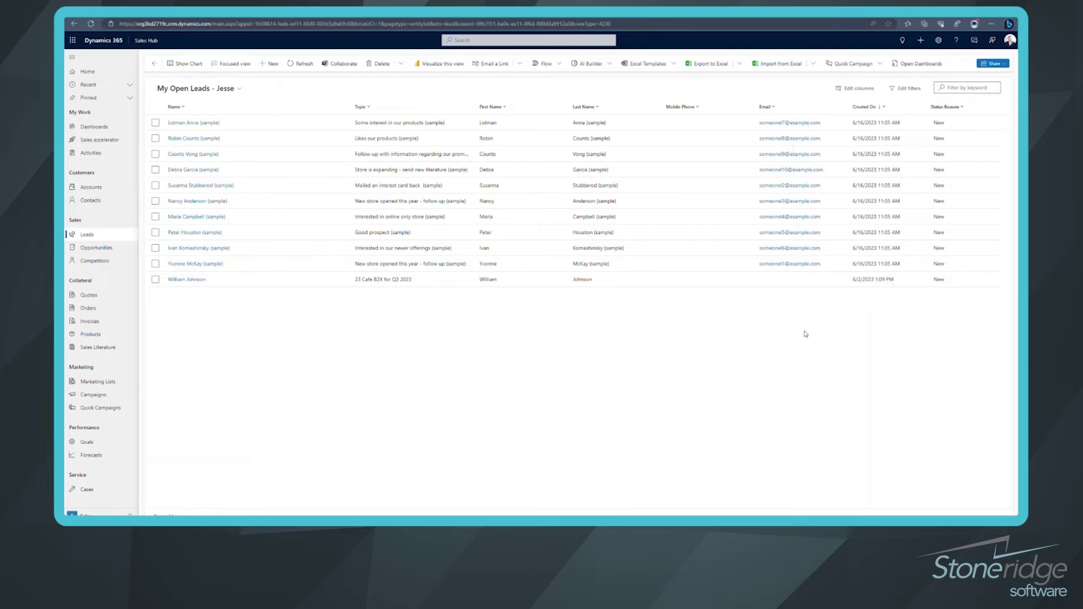
left_click(785, 66)
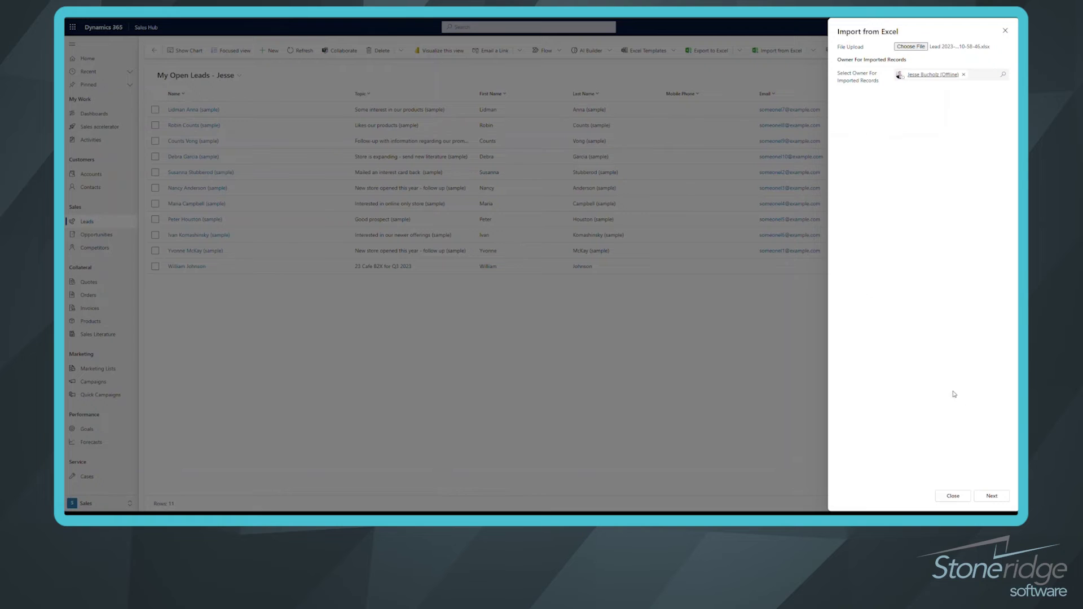
left_click(994, 496)
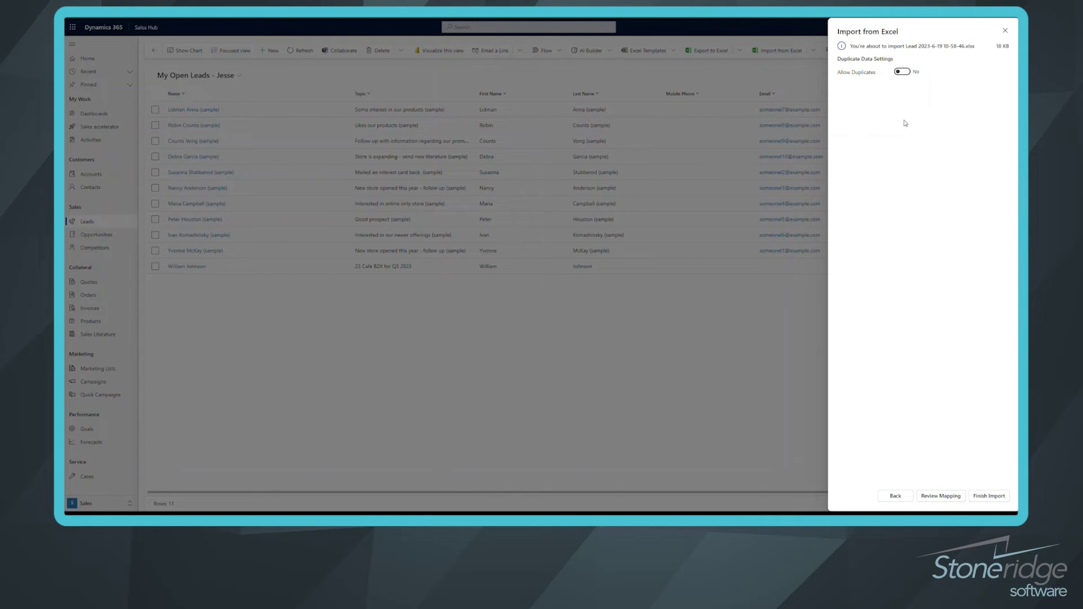
- Leave Allow Duplicates off and review the Lead import's column-to-lead-field mapping
left_click(904, 73)
left_click(903, 72)
left_click(936, 496)
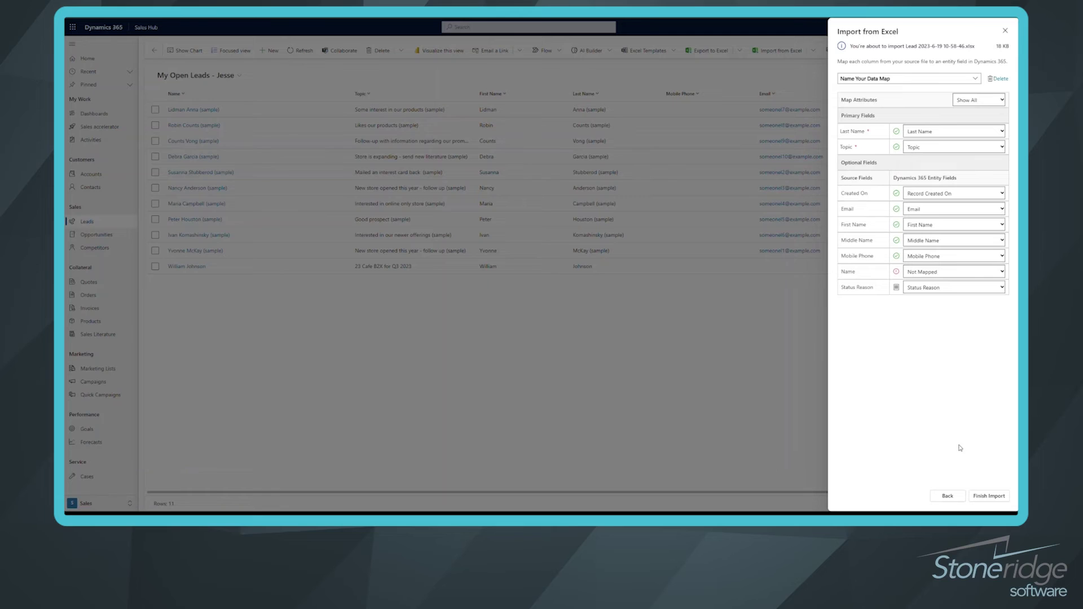
- Finish the Lead import and confirm submitting it with the Name column left unmapped
left_click(991, 497)
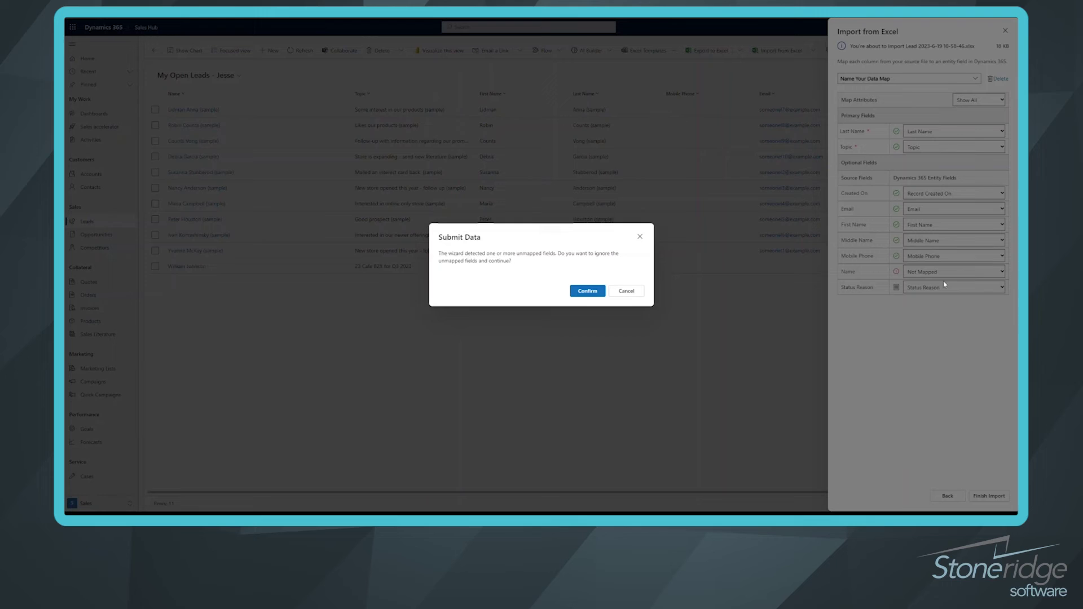
left_click(593, 292)
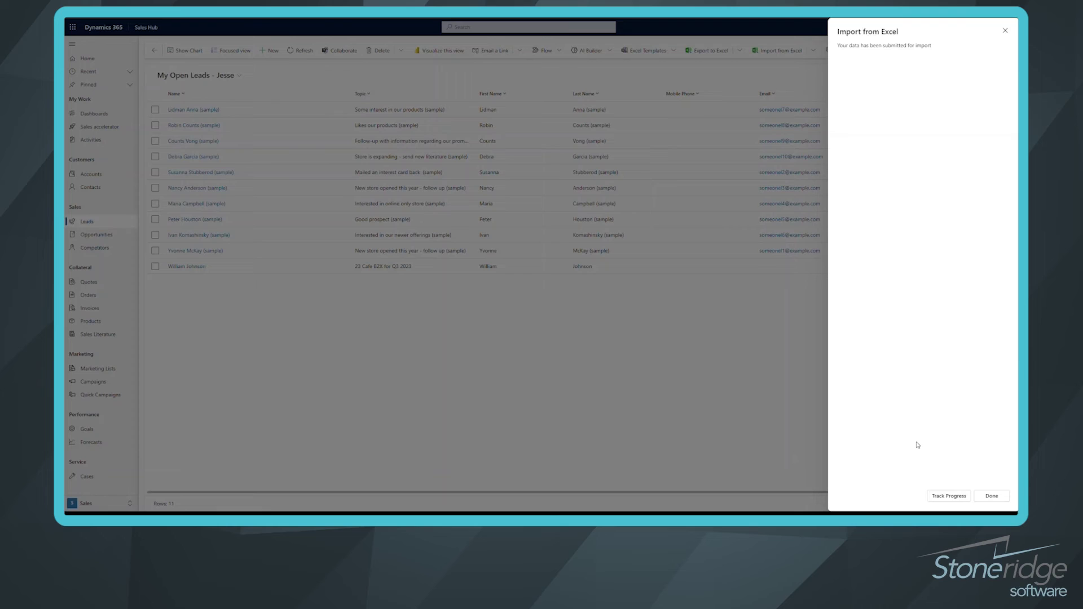
- Go to My Imports and refresh to see the Lead import parsing 53 records
left_click(950, 497)
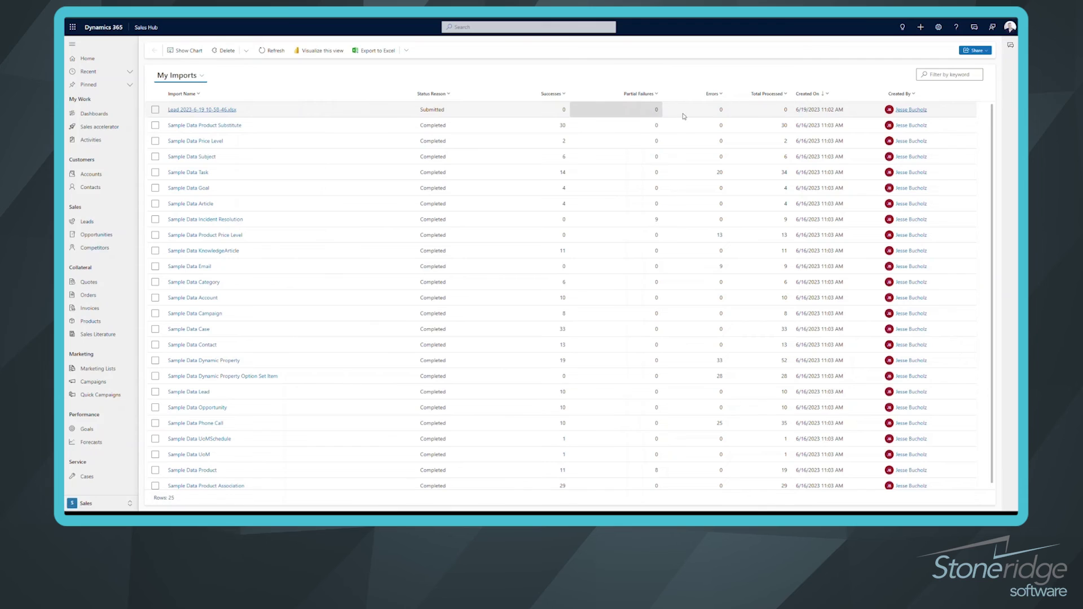
left_click(271, 54)
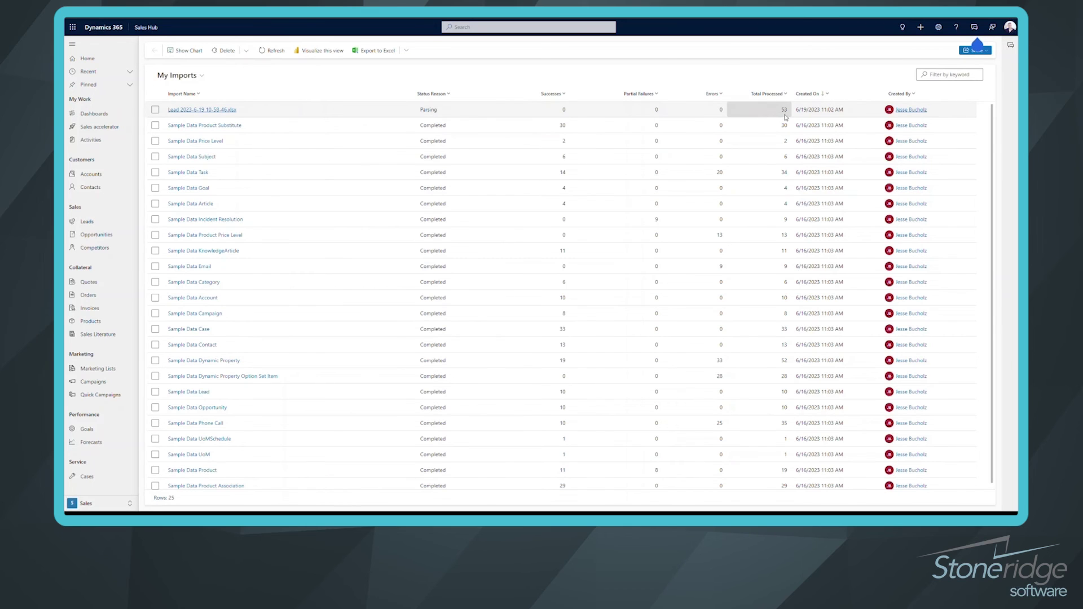
- Refresh My Imports until the Lead import reads Completed with 53 successes and no errors
left_click(271, 52)
left_click(271, 52)
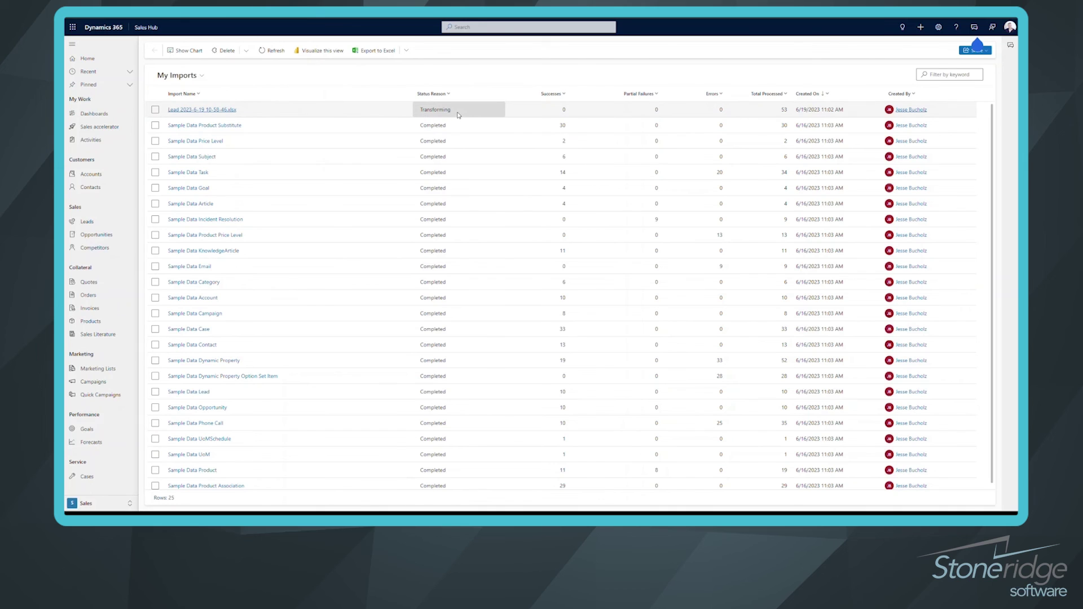
left_click(271, 53)
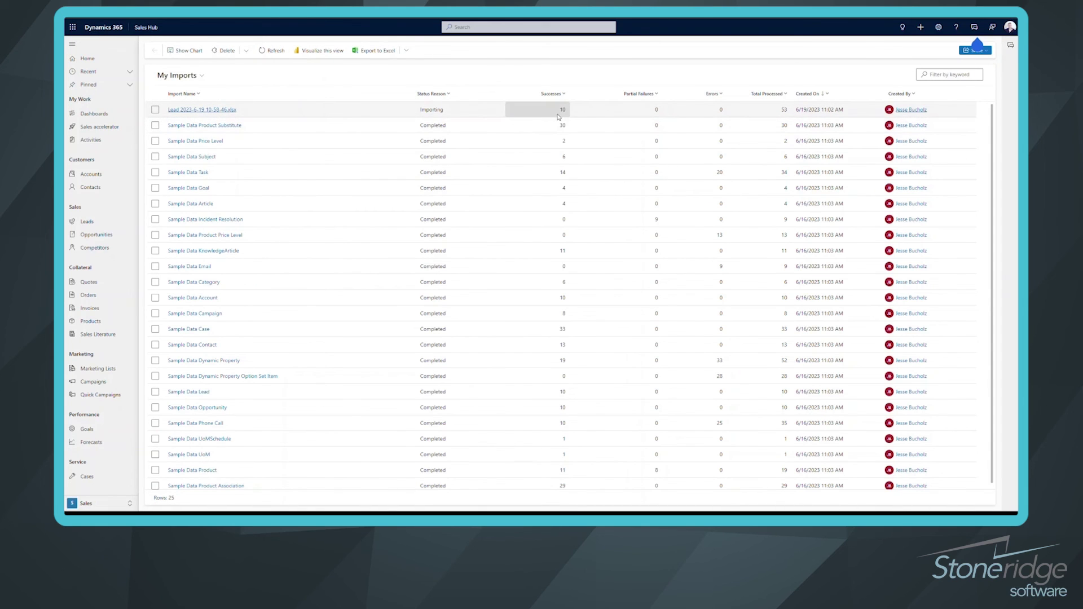
left_click(271, 53)
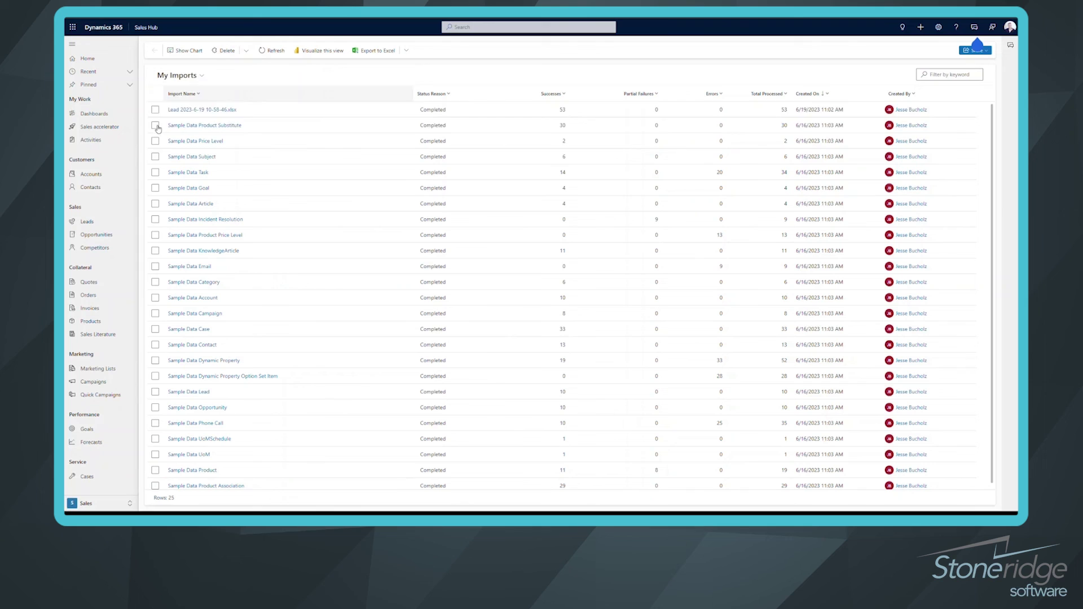
- Open Leads to show My Open Leads, now at 64 rows
left_click(87, 222)
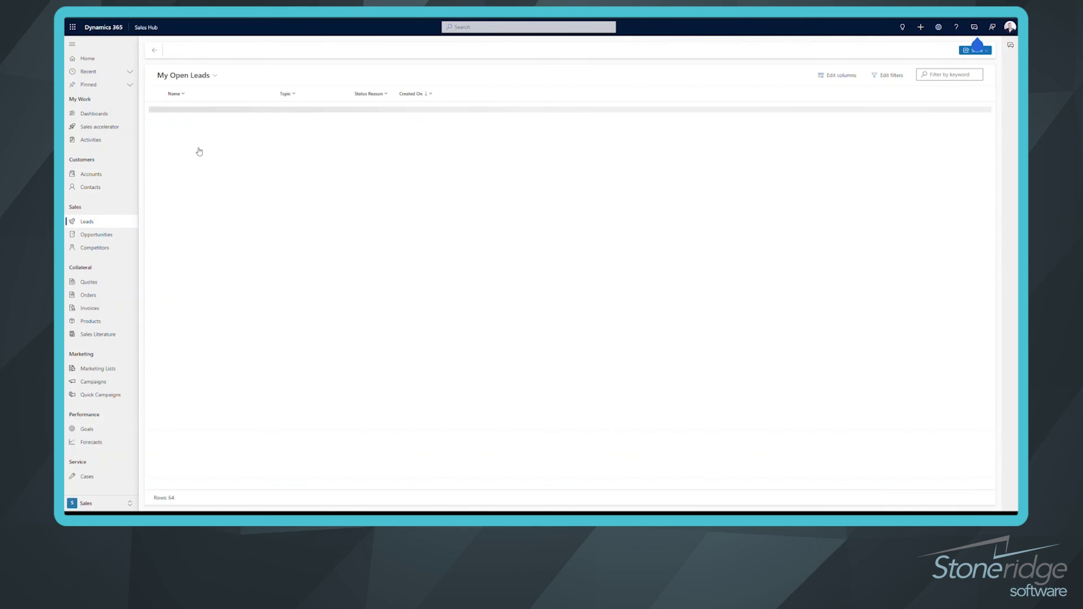